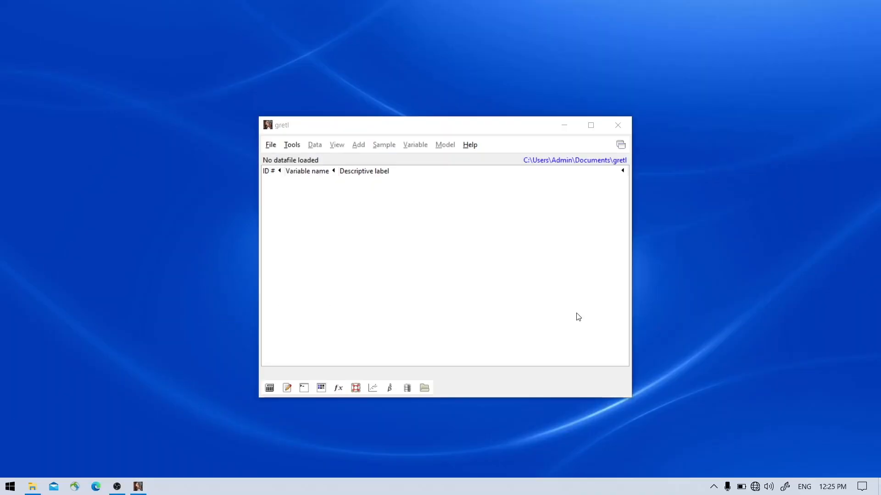
# Step: Open the Ramanathan sample data file data7-9, First-year GPAs of students
pyautogui.click(271, 146)
pyautogui.moveTo(274, 160)
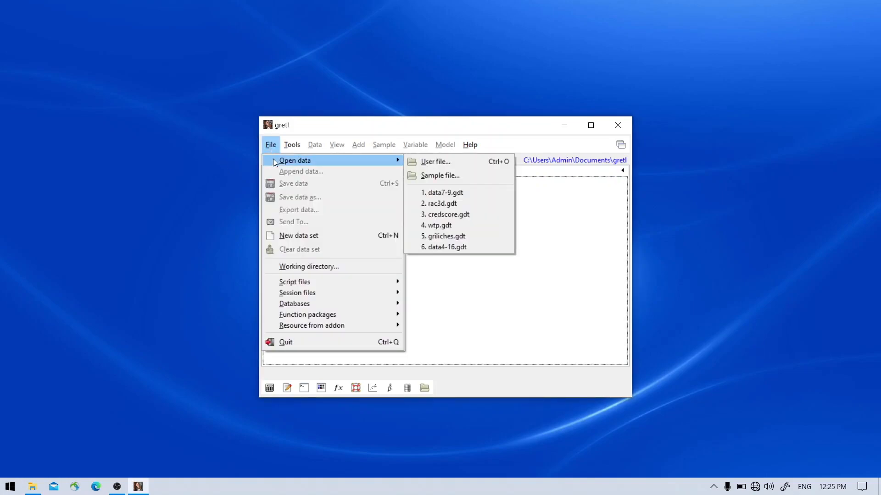
pyautogui.click(460, 180)
pyautogui.click(299, 120)
pyautogui.click(364, 121)
pyautogui.moveTo(424, 91); pyautogui.dragTo(489, 58)
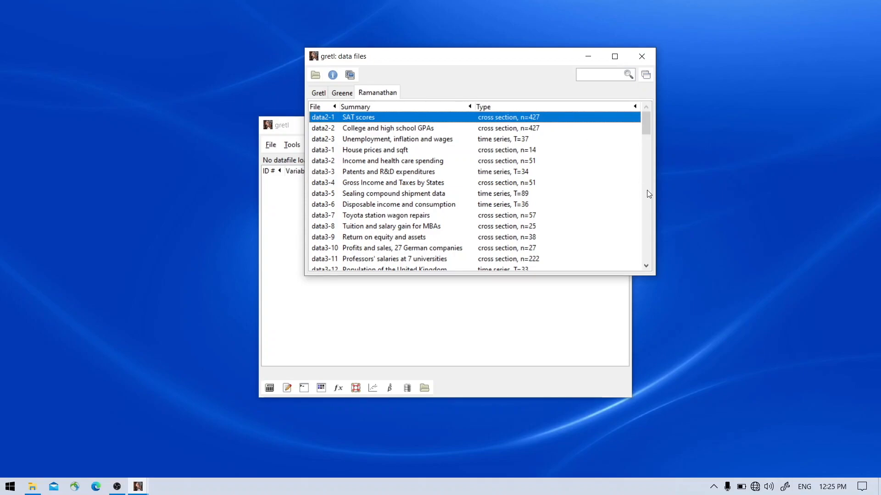
pyautogui.scroll(-5, 648, 194)
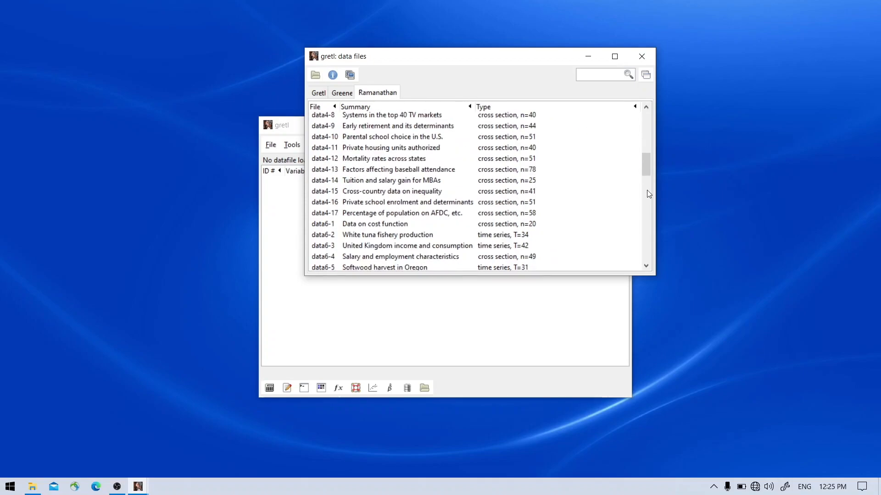
pyautogui.scroll(-4, 649, 195)
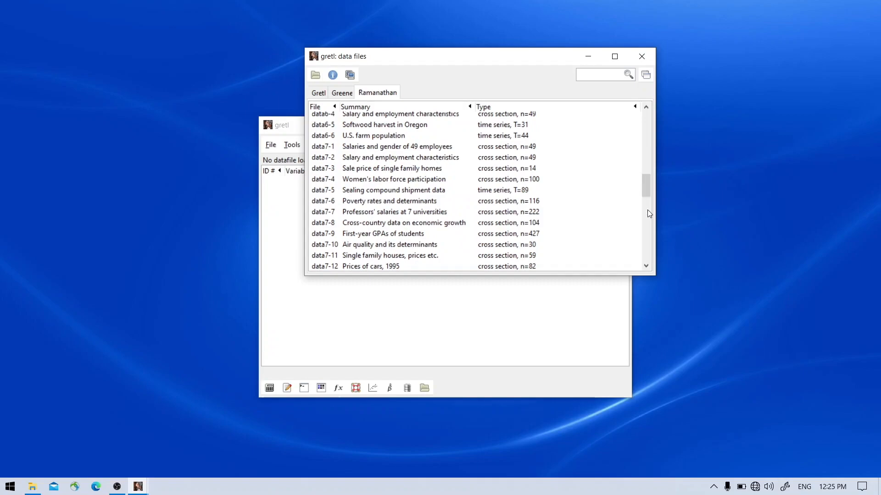
pyautogui.click(342, 235)
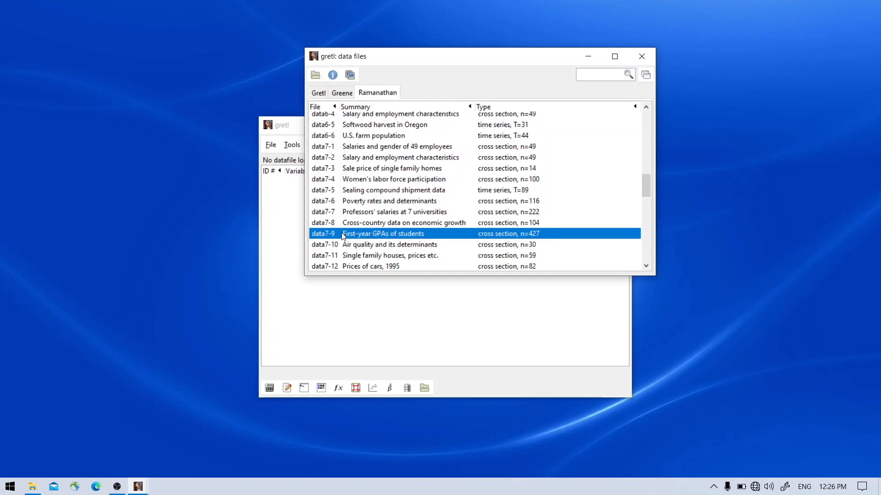
pyautogui.doubleClick(343, 234)
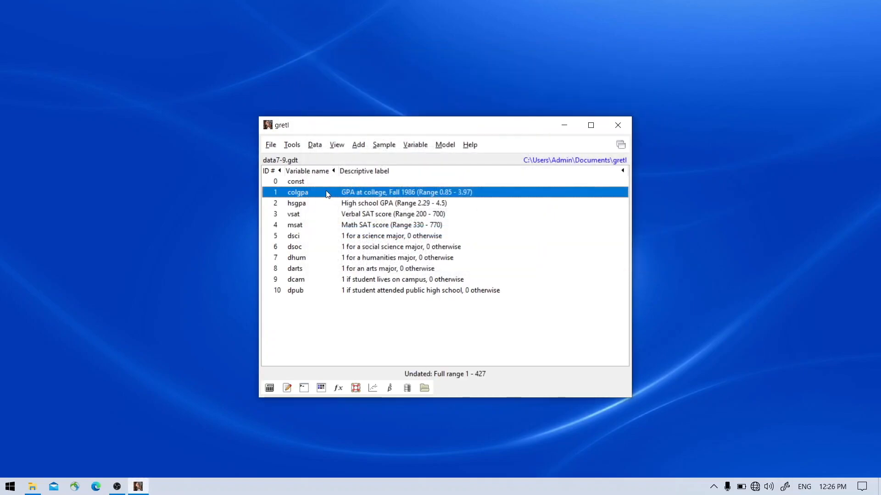
pyautogui.moveTo(342, 127); pyautogui.dragTo(317, 99)
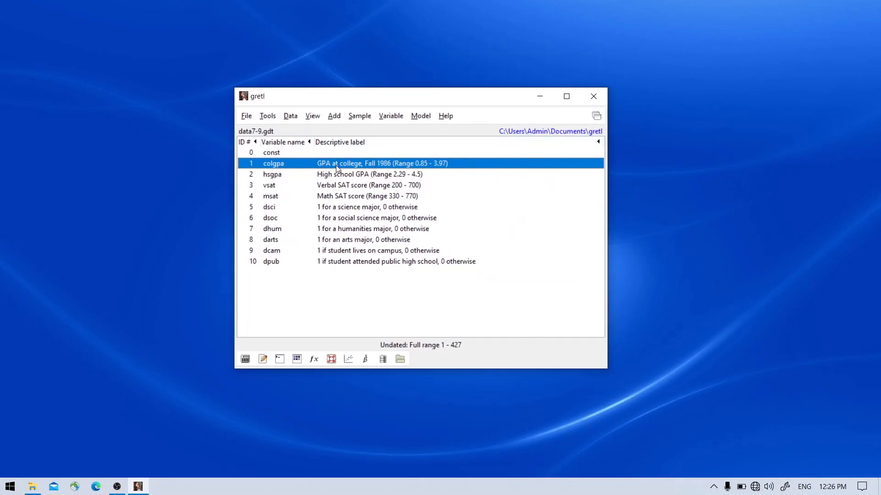
pyautogui.click(348, 176)
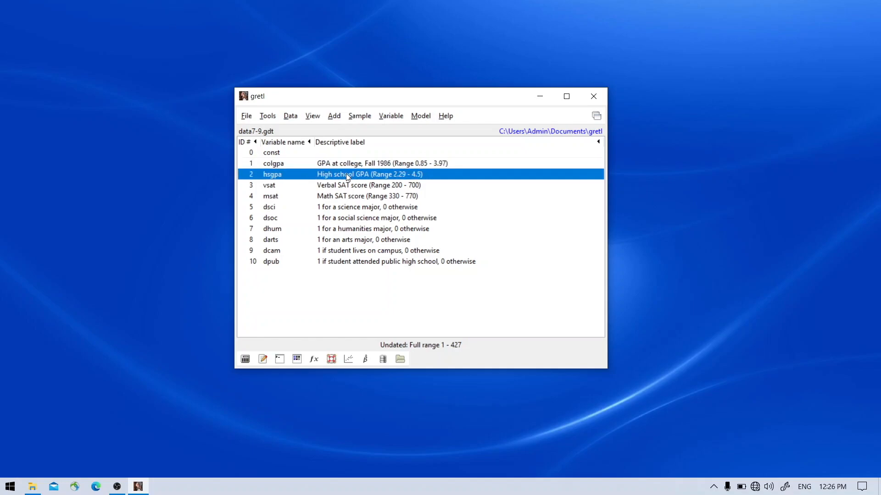
pyautogui.click(336, 167)
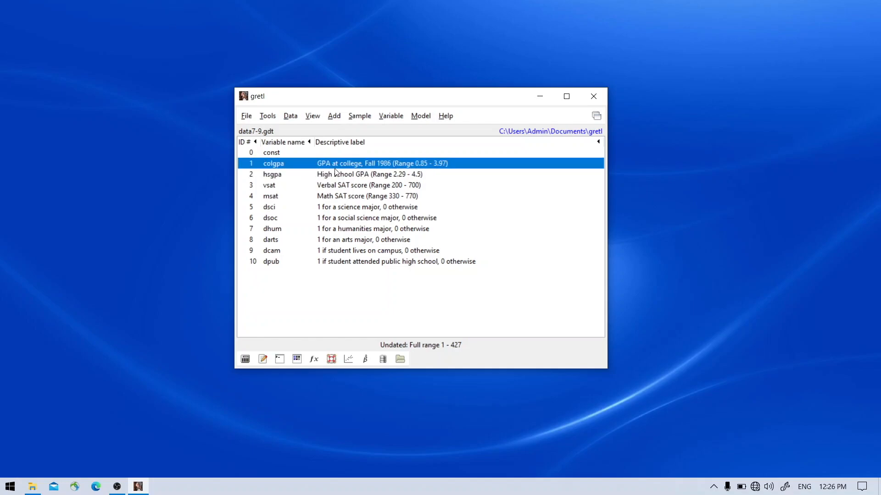
pyautogui.click(362, 177)
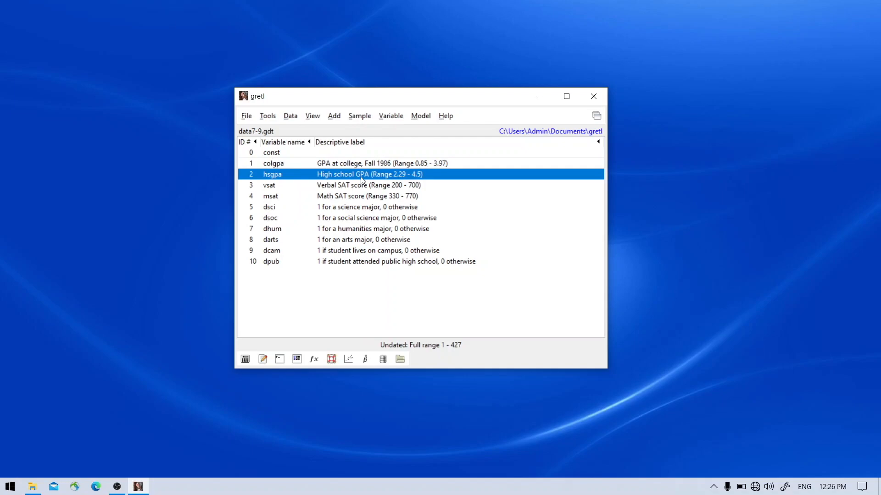
# Step: Plot the frequency distribution of colgpa with 21 bins, showing data only
pyautogui.click(363, 168)
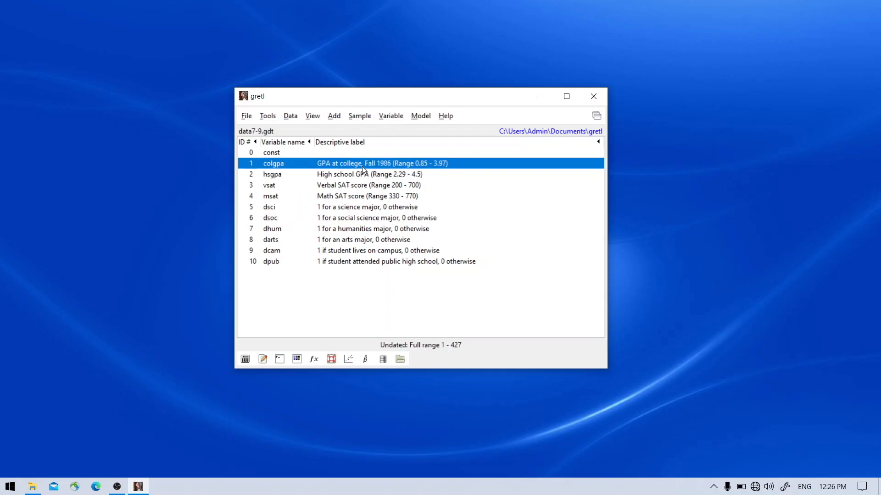
pyautogui.rightClick(362, 168)
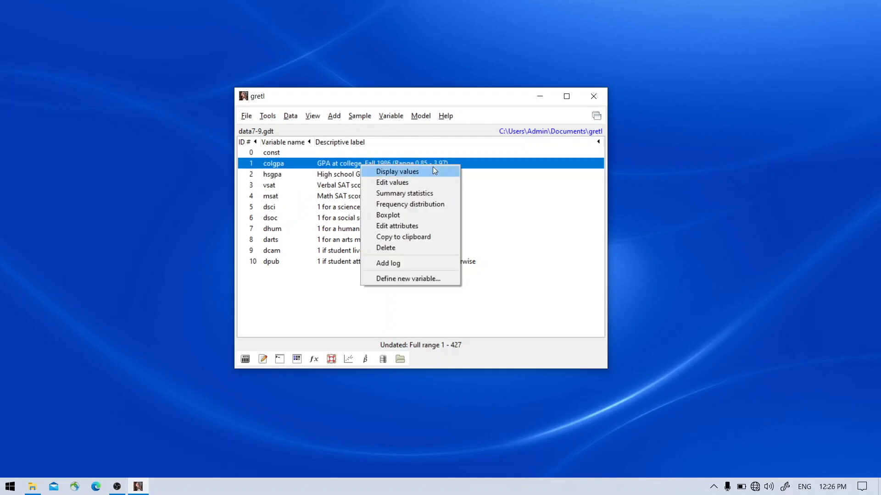
pyautogui.click(443, 208)
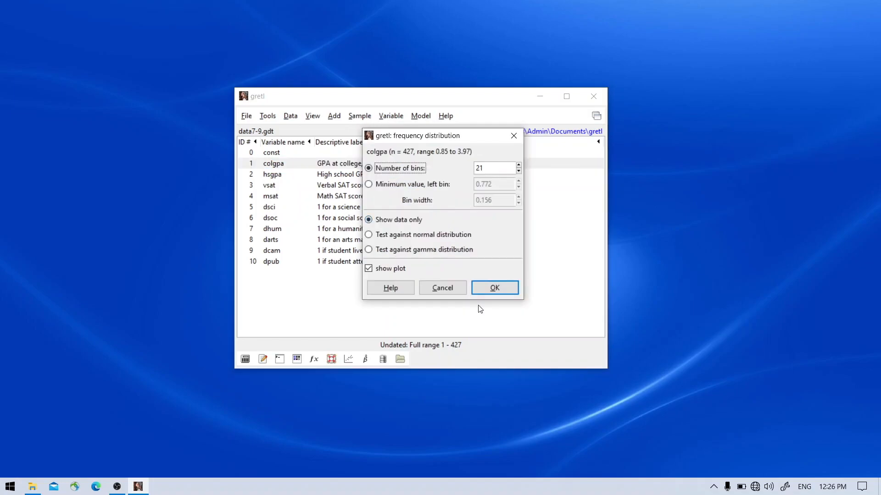
pyautogui.click(494, 287)
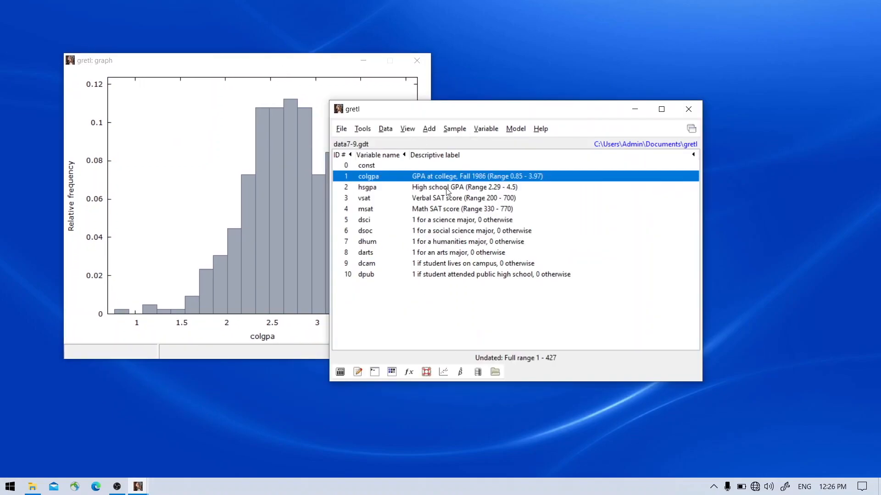
# Step: Plot the frequency distribution of hsgpa with 21 bins and close its frequency table, keeping the histogram open
pyautogui.click(447, 191)
pyautogui.rightClick(447, 191)
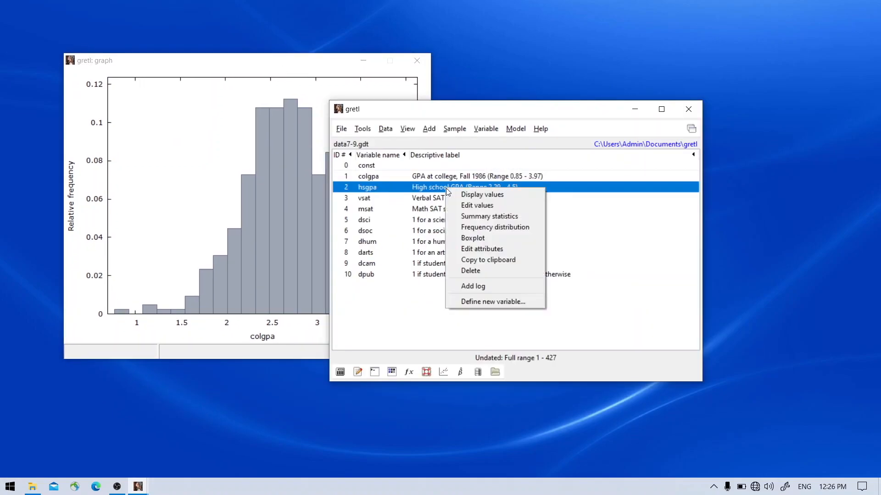
pyautogui.click(504, 228)
pyautogui.click(541, 311)
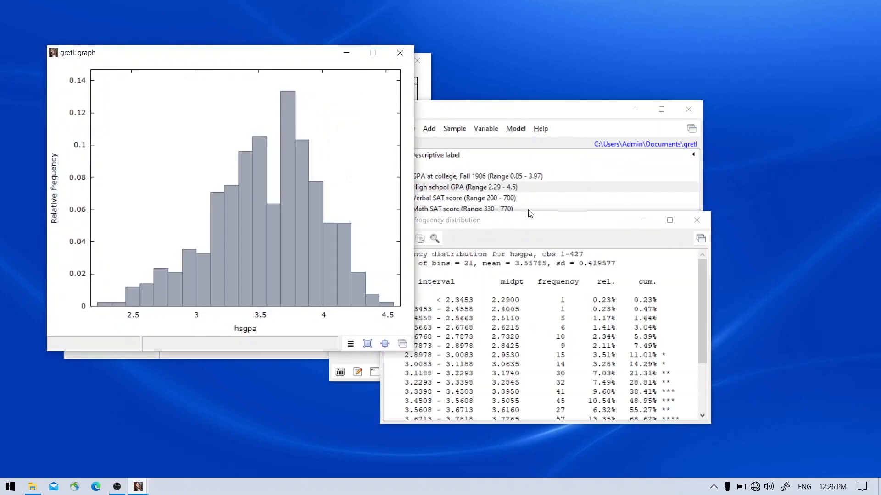
pyautogui.click(697, 220)
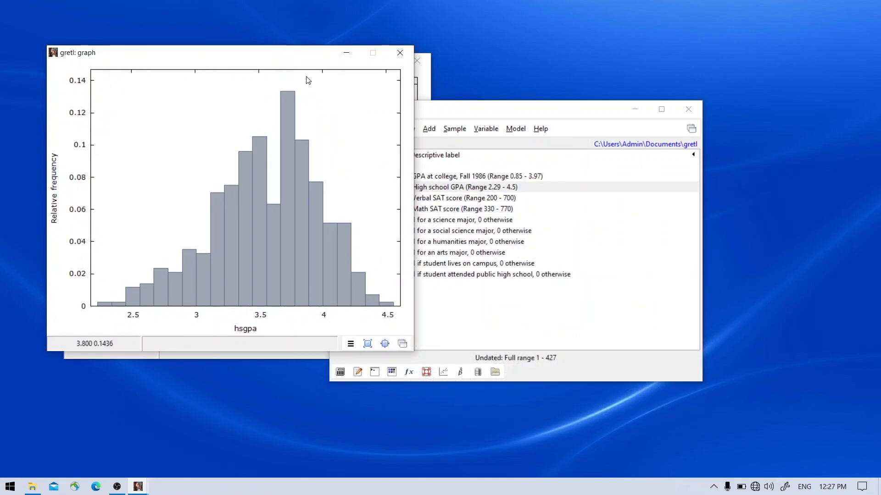
# Step: Place the hsgpa histogram beside the colgpa one to compare their shapes, and minimize both graphs
pyautogui.moveTo(266, 58); pyautogui.dragTo(550, 118)
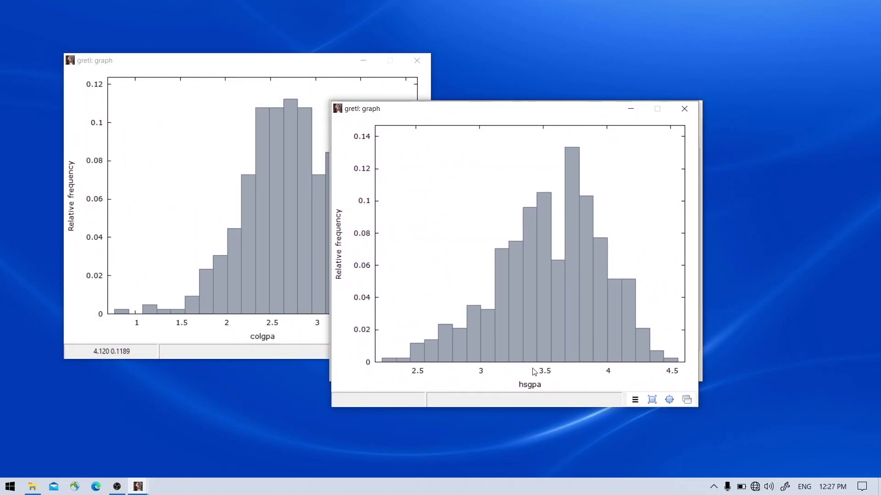
pyautogui.click(211, 61)
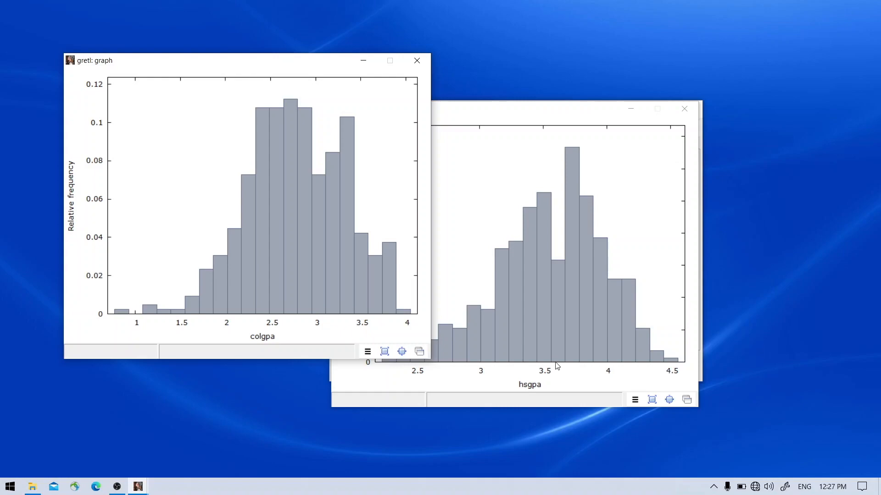
pyautogui.click(623, 111)
pyautogui.click(363, 61)
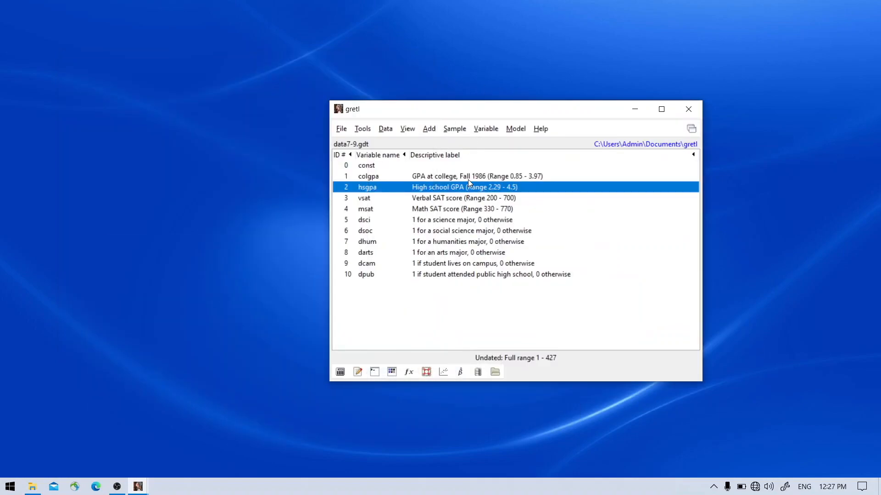
# Step: Compute the correlation matrix of colgpa and hsgpa and move its results clear of the graph
pyautogui.keyDown('ctrl'); pyautogui.click(468, 177); pyautogui.keyUp('ctrl')
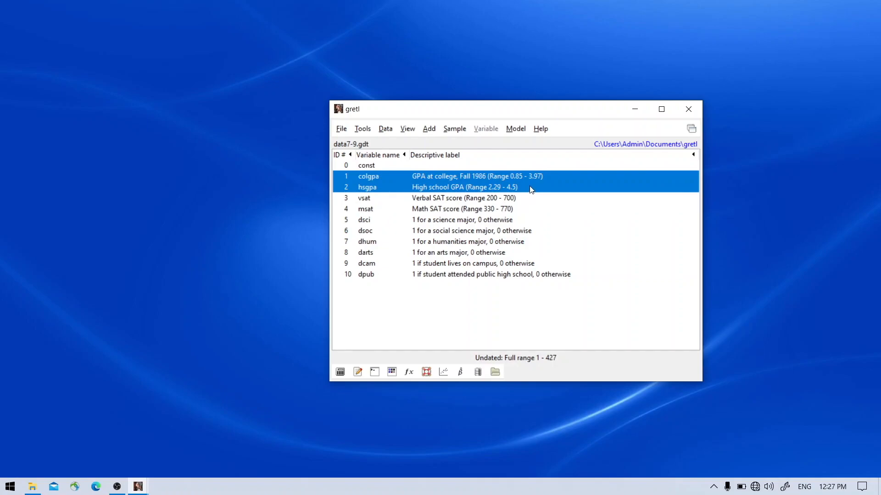
pyautogui.rightClick(530, 190)
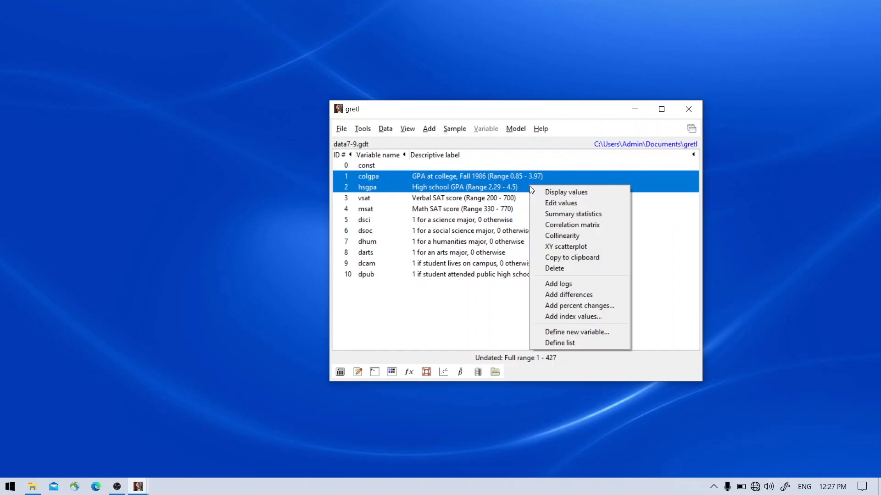
pyautogui.click(597, 224)
pyautogui.moveTo(575, 156); pyautogui.dragTo(591, 157)
pyautogui.moveTo(649, 125); pyautogui.dragTo(681, 54)
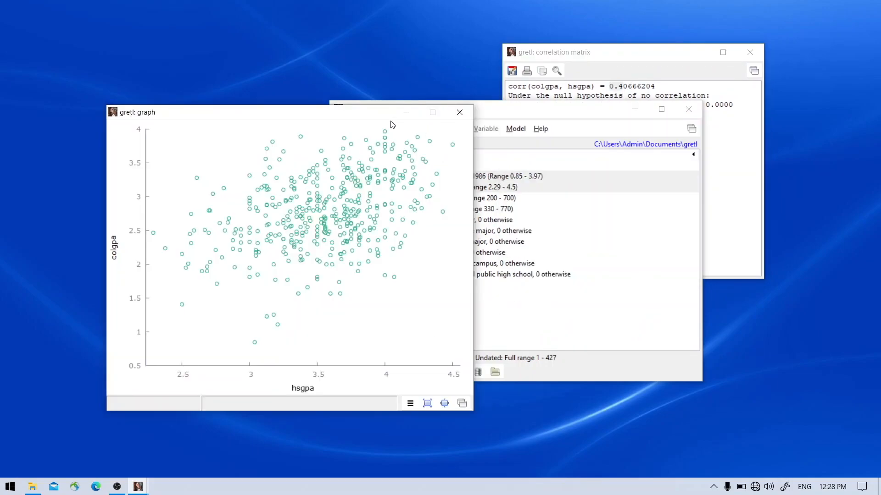
# Step: Examine the colgpa and hsgpa point cloud and their correlation coefficient, and close both result windows
pyautogui.moveTo(335, 118); pyautogui.dragTo(301, 138)
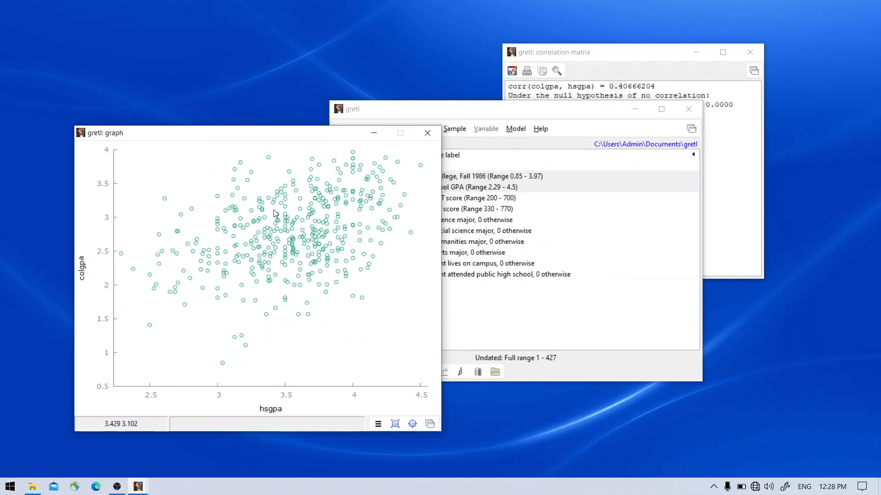
pyautogui.click(618, 54)
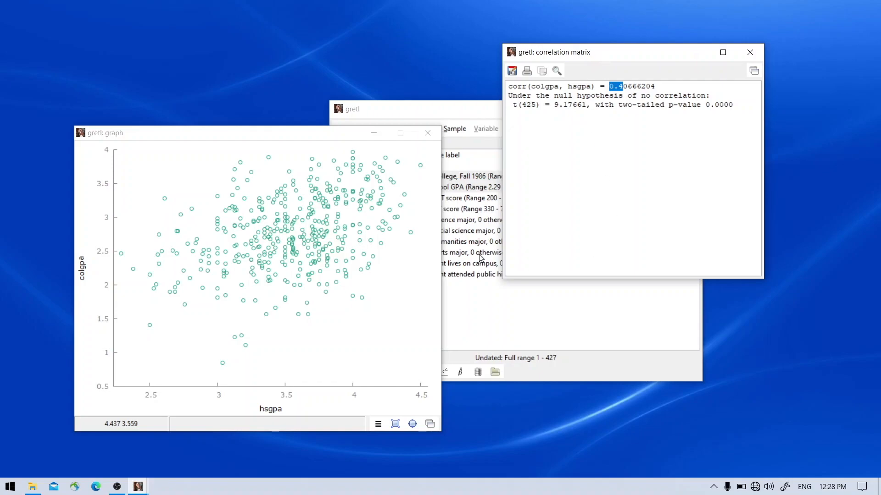
pyautogui.click(427, 133)
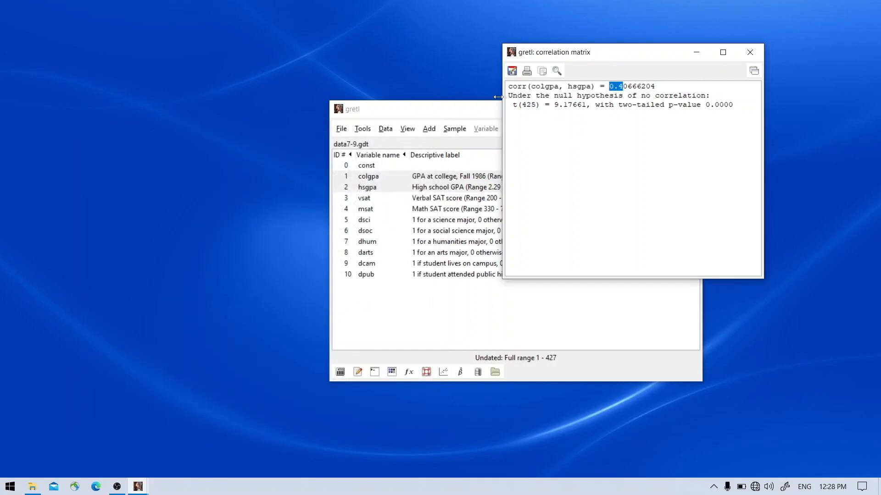
pyautogui.click(749, 52)
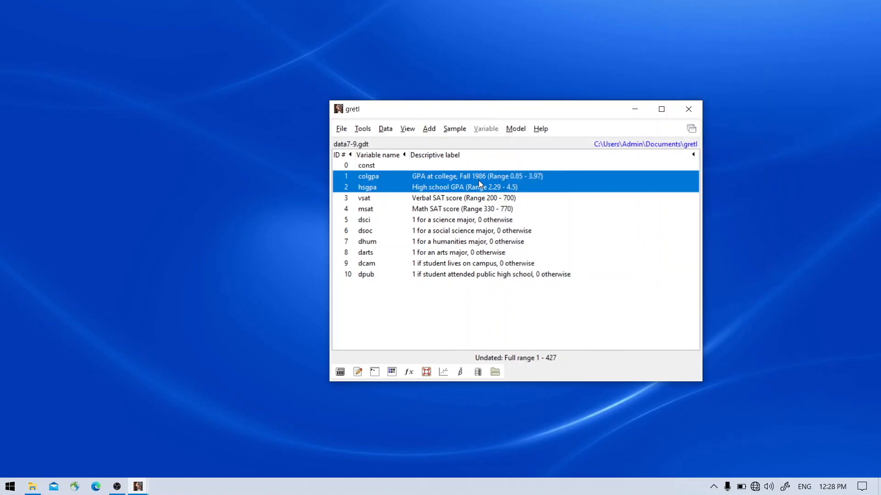
# Step: Create an XY scatterplot of colgpa against hsgpa, with hsgpa as the X-axis variable
pyautogui.rightClick(483, 177)
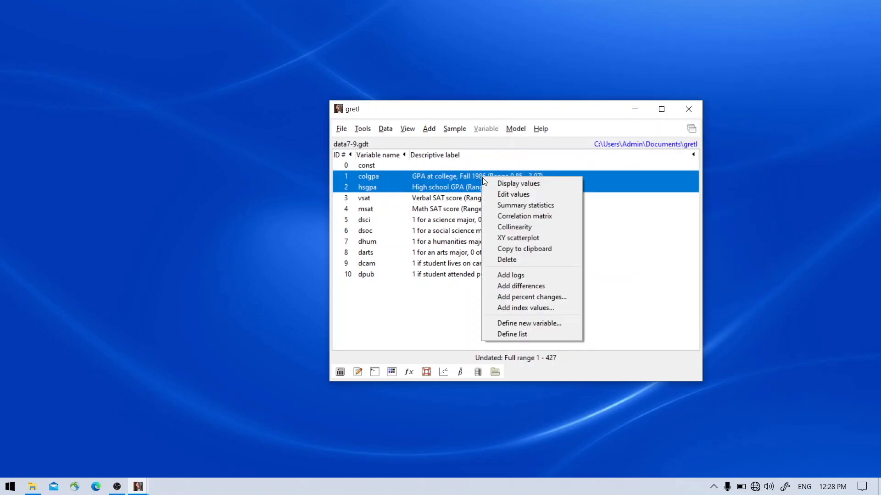
pyautogui.click(551, 237)
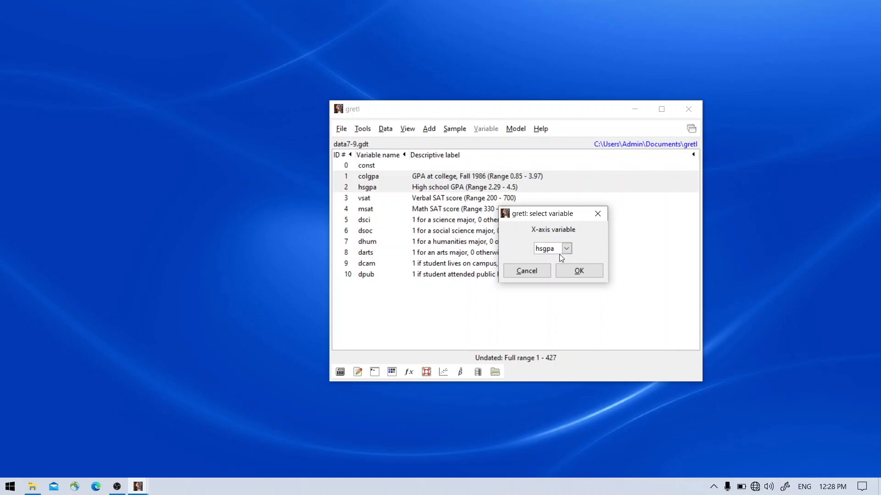
pyautogui.click(578, 271)
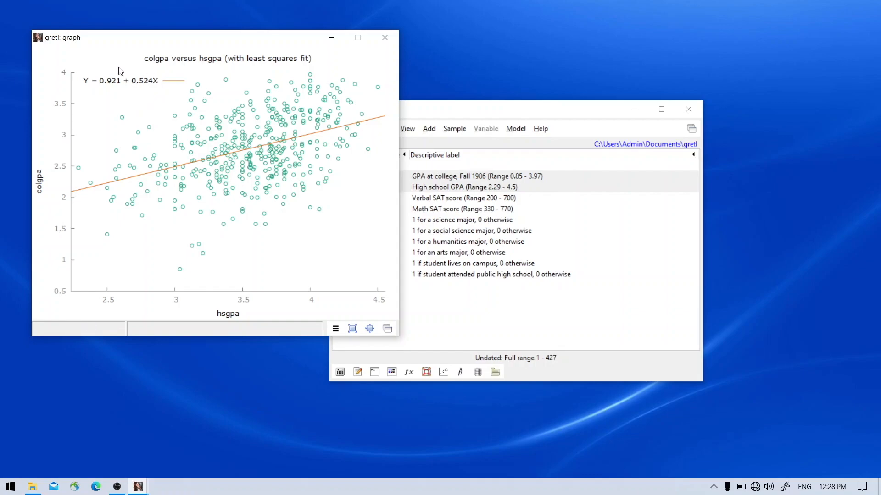
# Step: Start an ordinary least squares model with colgpa as the dependent variable and set it as default
pyautogui.click(521, 133)
pyautogui.click(525, 144)
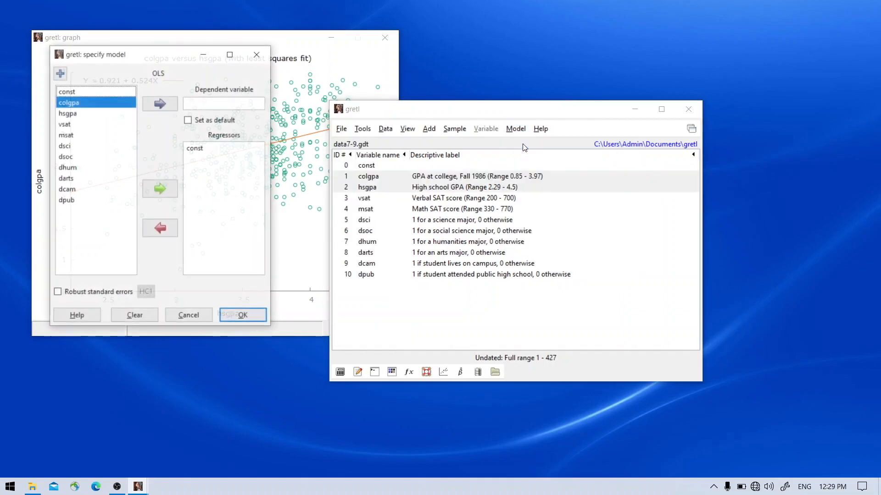
pyautogui.click(128, 107)
pyautogui.click(160, 103)
pyautogui.click(189, 120)
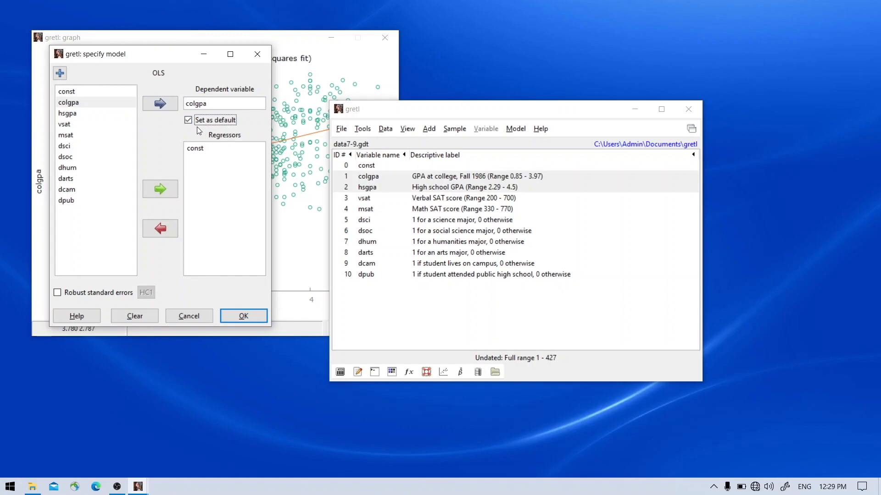
# Step: Add hsgpa as a regressor alongside const and estimate the OLS model
pyautogui.click(100, 117)
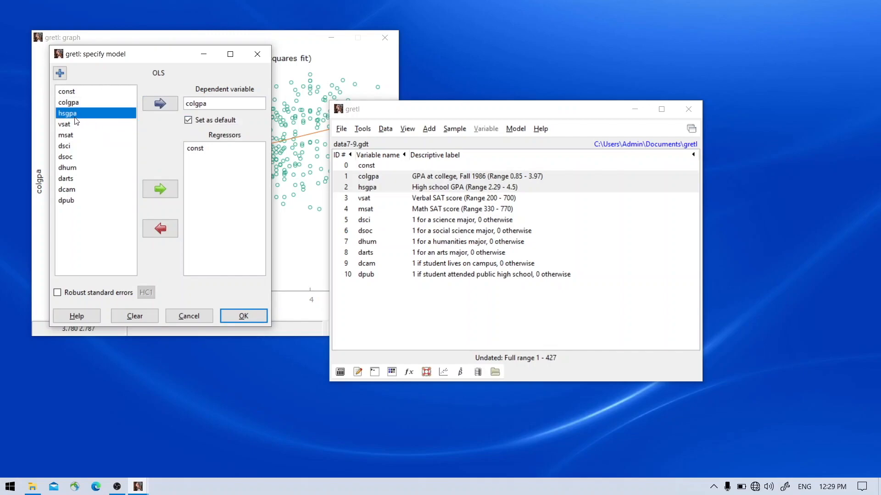
pyautogui.click(161, 189)
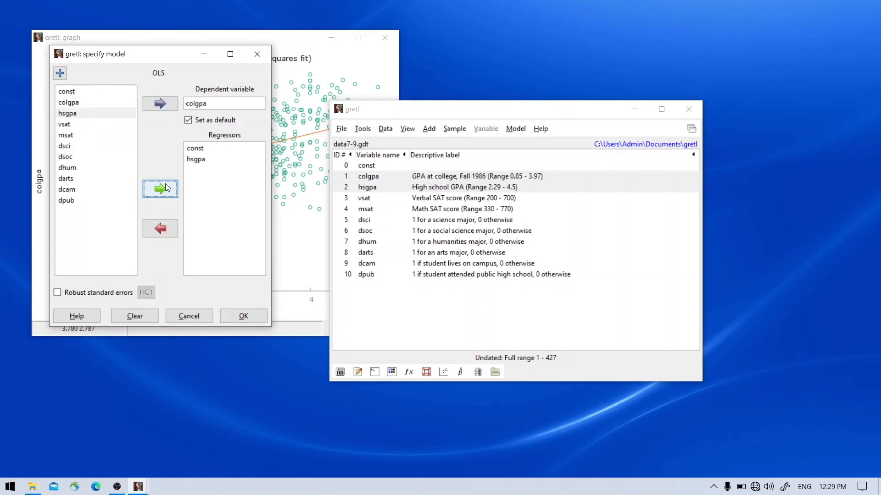
pyautogui.click(244, 316)
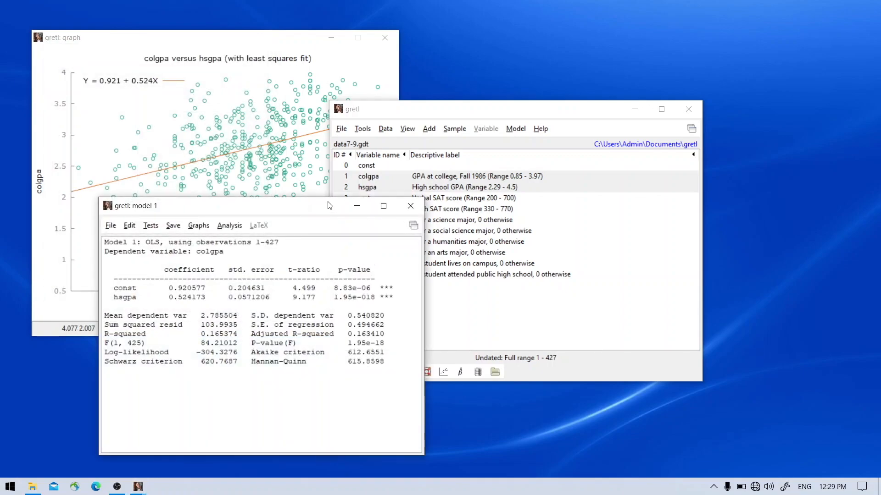
# Step: Examine the hsgpa coefficient, t-ratio and significance stars in the model 1 output
pyautogui.moveTo(312, 214); pyautogui.dragTo(552, 100)
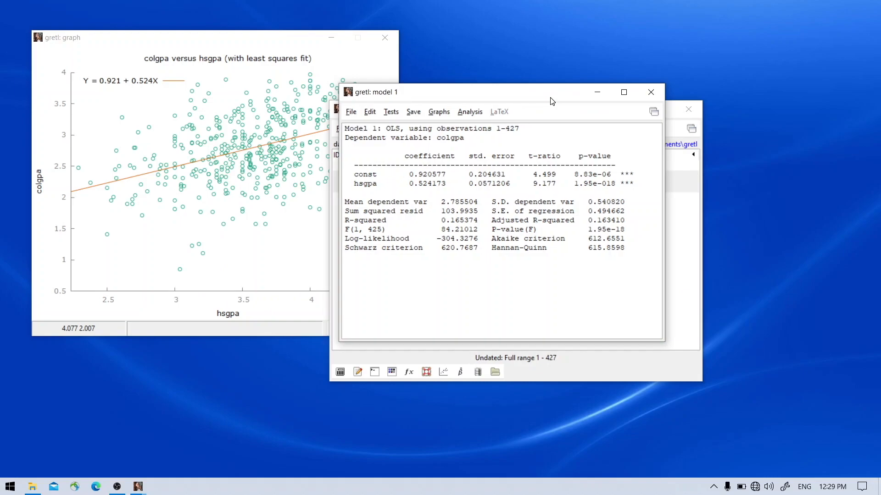
pyautogui.moveTo(410, 184); pyautogui.dragTo(446, 185)
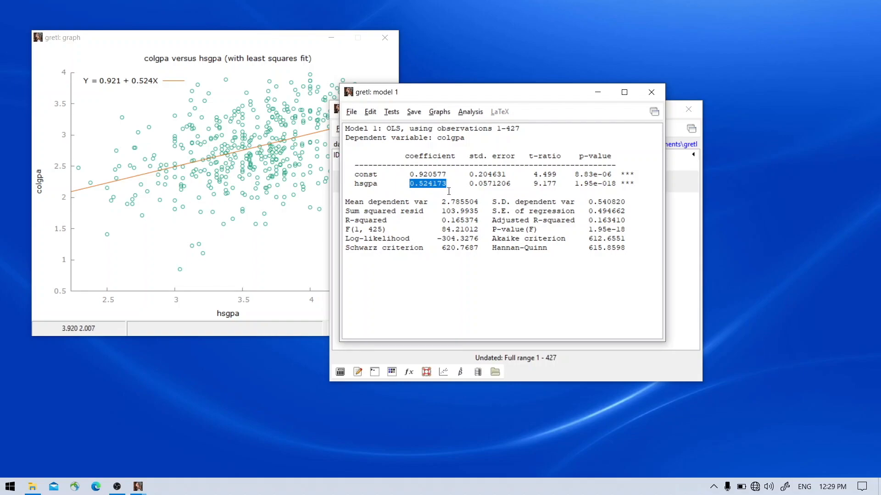
pyautogui.moveTo(532, 184); pyautogui.dragTo(557, 185)
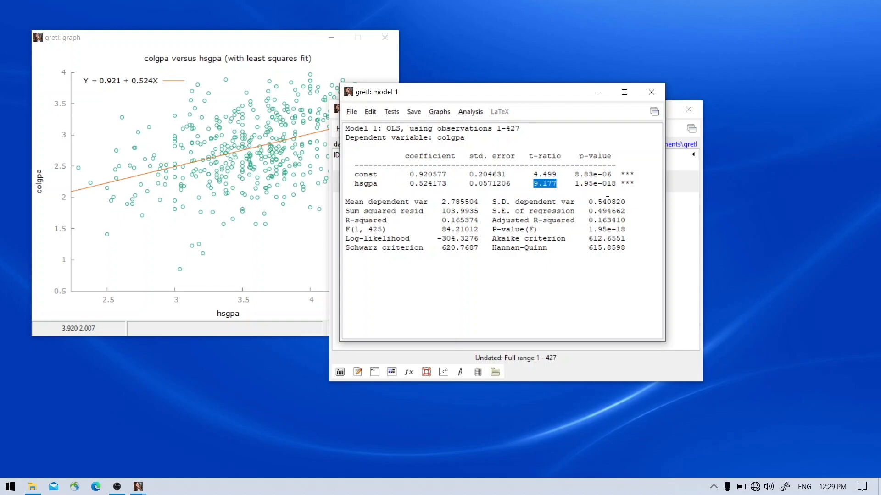
pyautogui.moveTo(635, 182); pyautogui.dragTo(622, 185)
pyautogui.moveTo(411, 183); pyautogui.dragTo(423, 184)
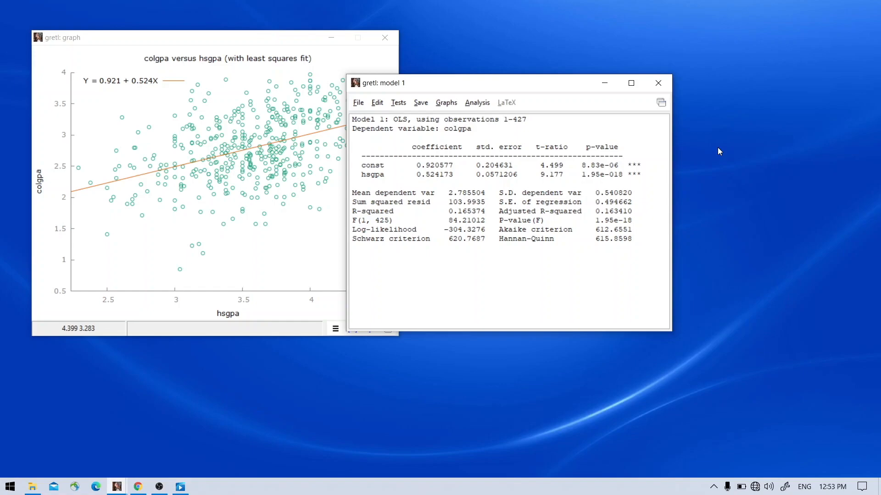
# Step: Minimize the model 1 results and review the colgpa, vsat and msat variables in the main dataset window
pyautogui.click(604, 85)
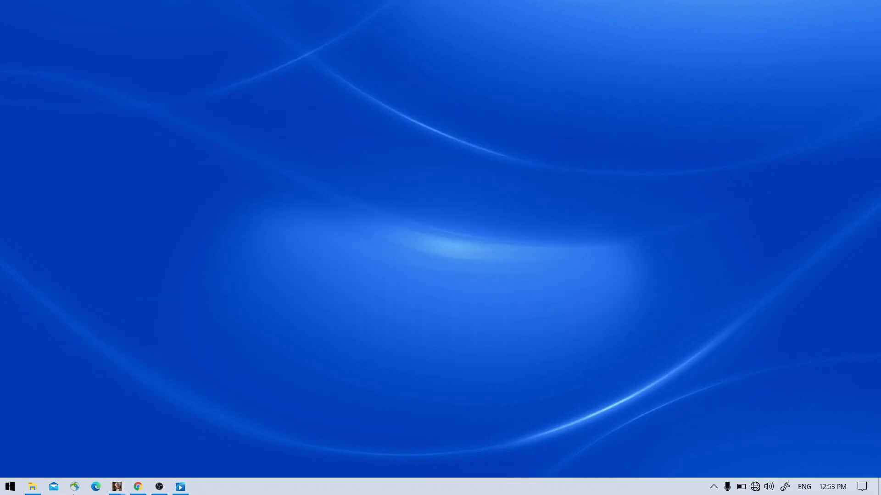
pyautogui.click(118, 487)
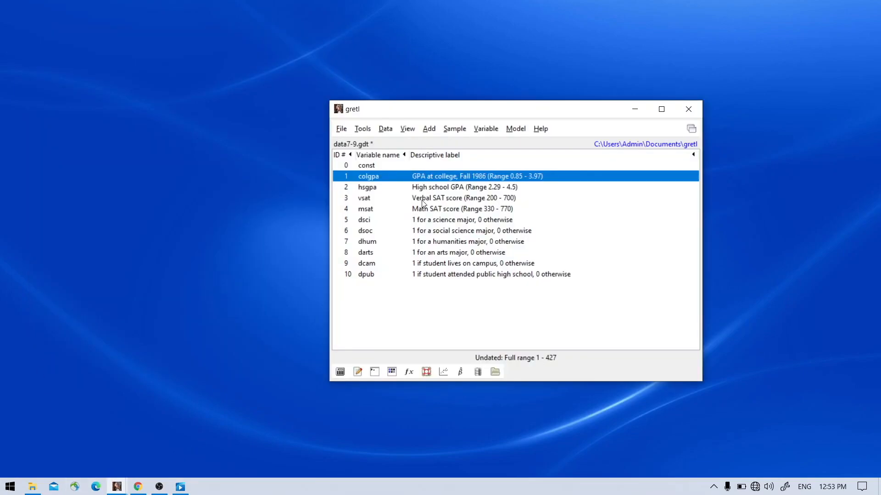
pyautogui.click(421, 200)
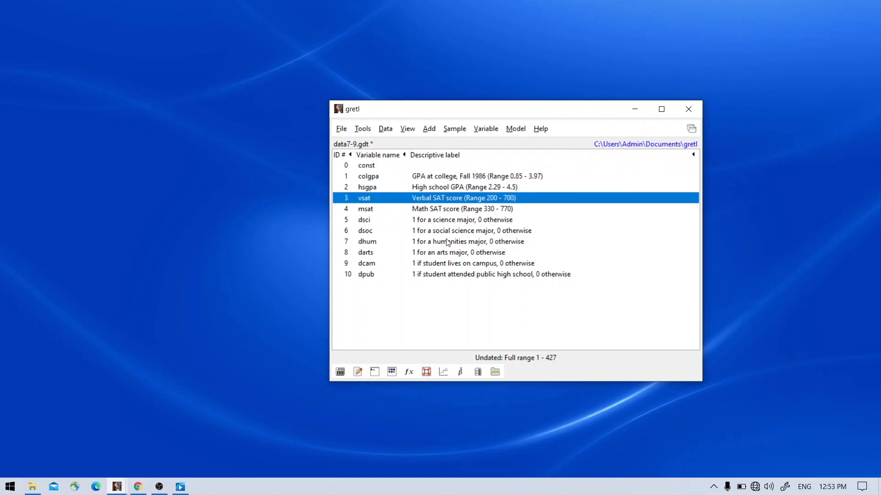
pyautogui.click(436, 211)
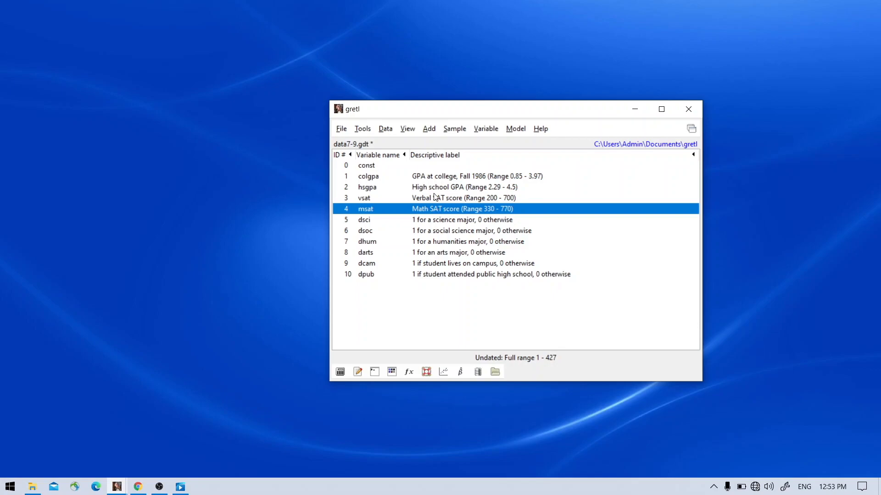
pyautogui.click(434, 178)
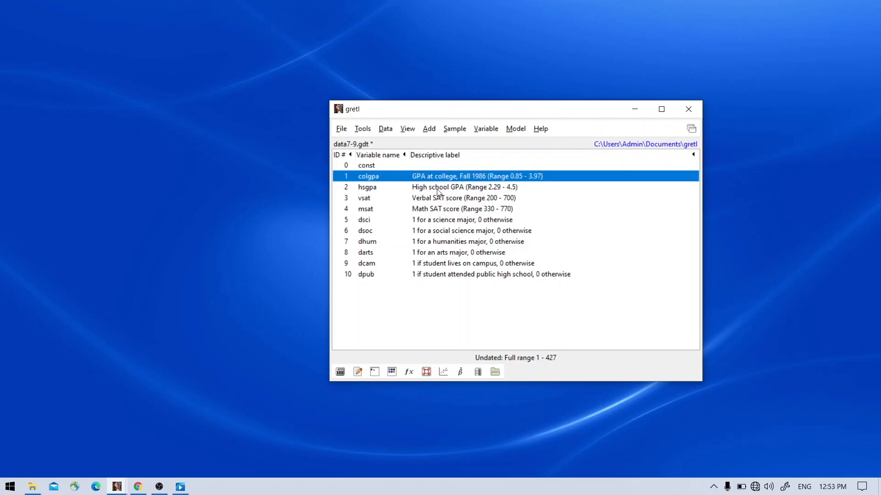
pyautogui.click(443, 199)
pyautogui.click(455, 210)
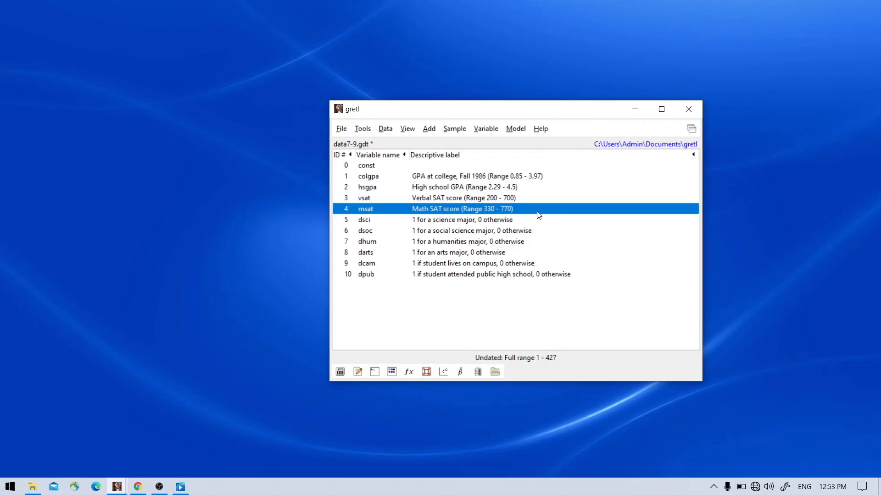
# Step: Start a new ordinary least squares model with colgpa as the dependent variable, set as default
pyautogui.click(516, 131)
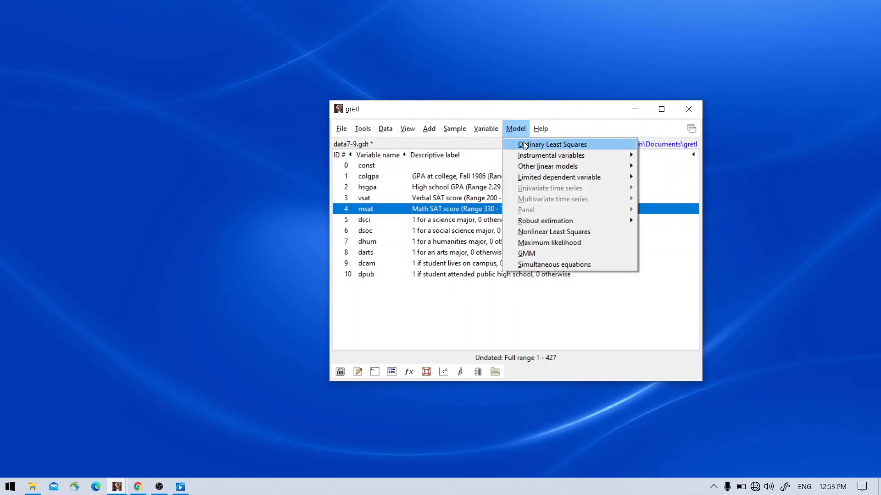
pyautogui.click(525, 144)
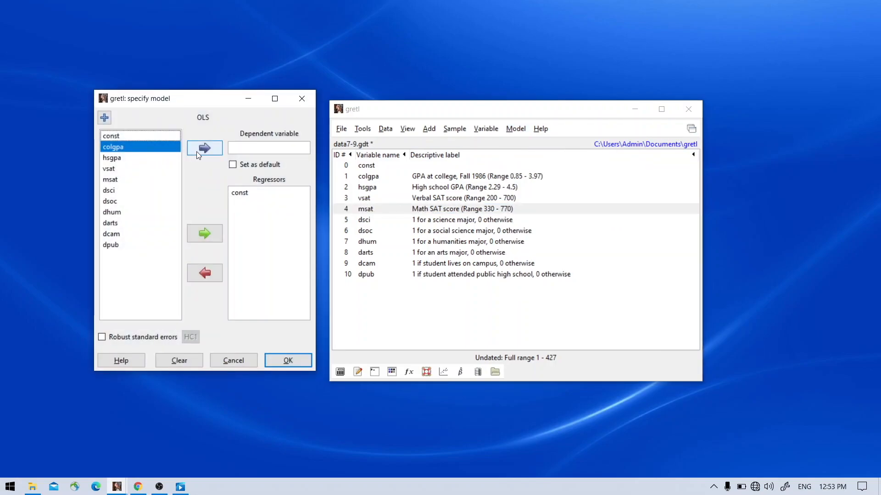
pyautogui.click(198, 155)
pyautogui.click(277, 165)
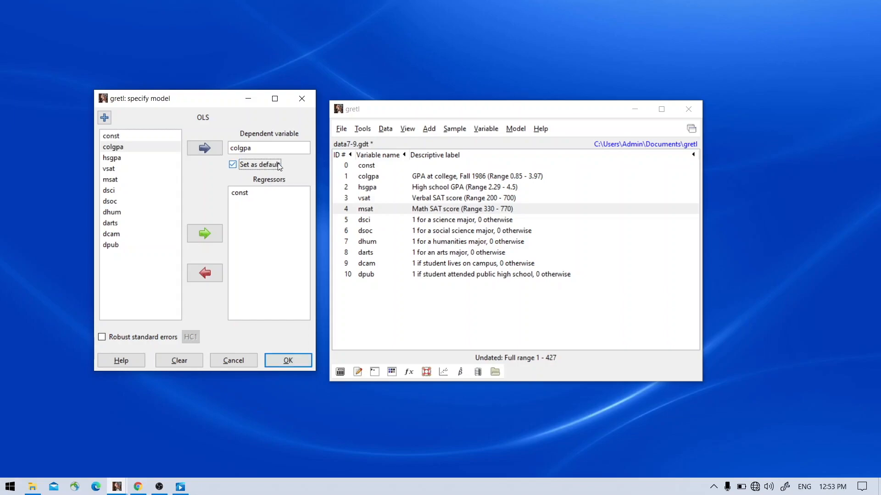
# Step: Add vsat and msat as regressors alongside const, estimate the model and inspect their coefficients
pyautogui.click(127, 171)
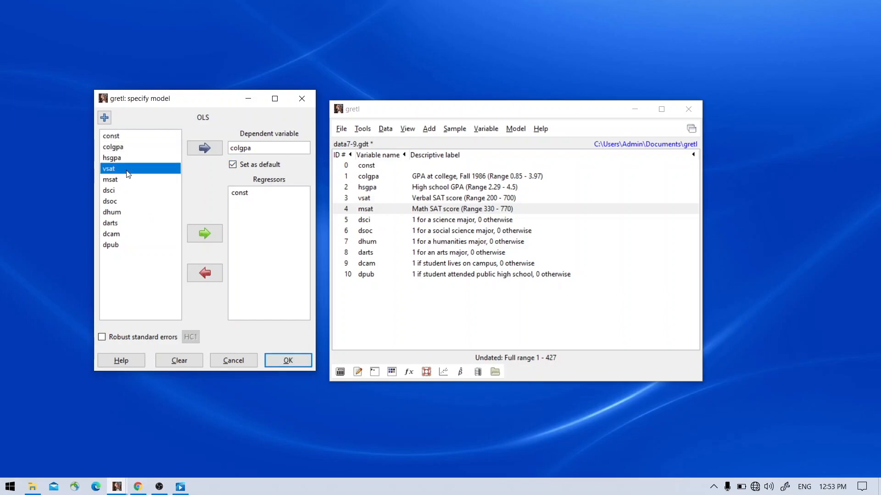
pyautogui.keyDown('shift'); pyautogui.click(128, 180); pyautogui.keyUp('shift')
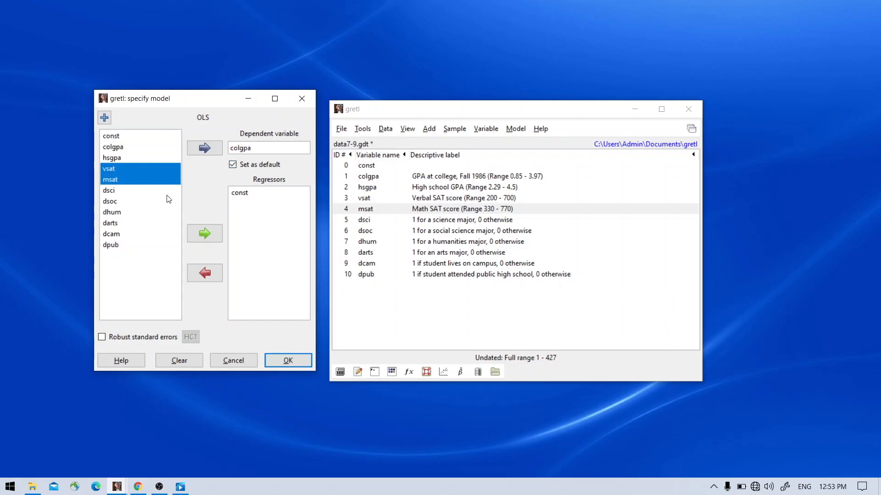
pyautogui.click(207, 230)
pyautogui.click(295, 360)
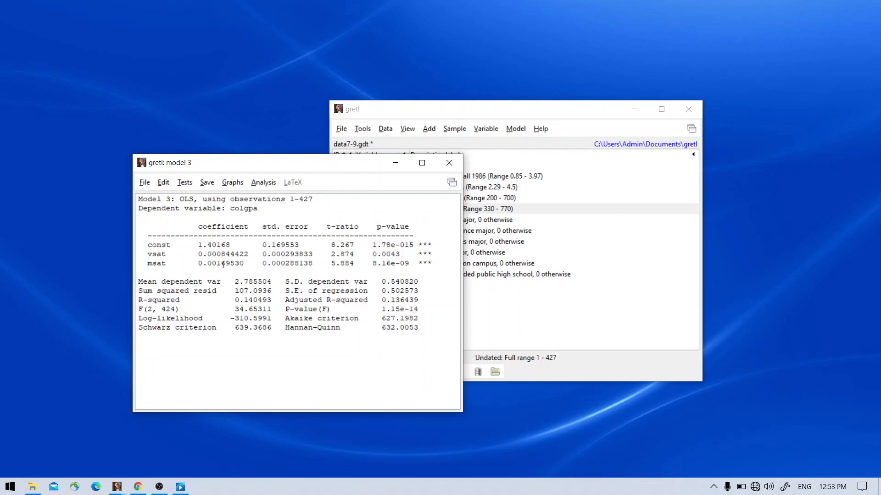
pyautogui.moveTo(200, 253); pyautogui.dragTo(223, 263)
# Step: Add the logs of colgpa, vsat and msat to the dataset as new variables
pyautogui.click(413, 110)
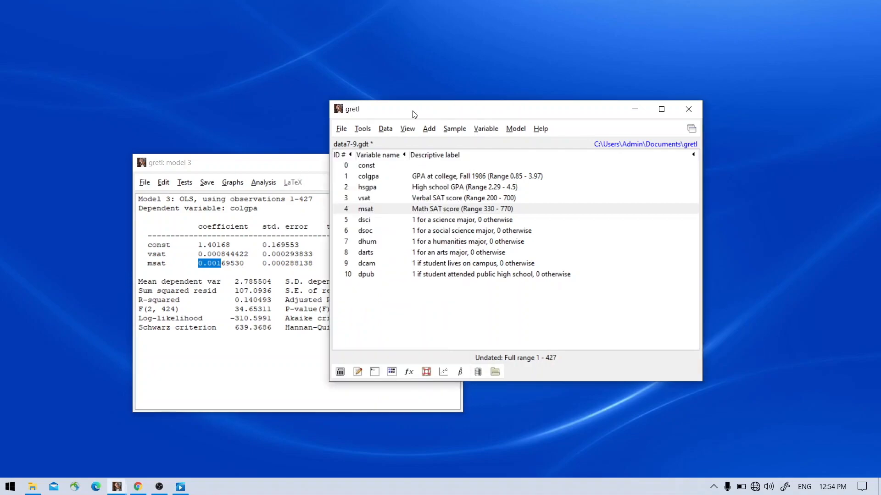
pyautogui.keyDown('ctrl'); pyautogui.click(381, 178); pyautogui.keyUp('ctrl')
pyautogui.keyDown('ctrl'); pyautogui.click(394, 197); pyautogui.keyUp('ctrl')
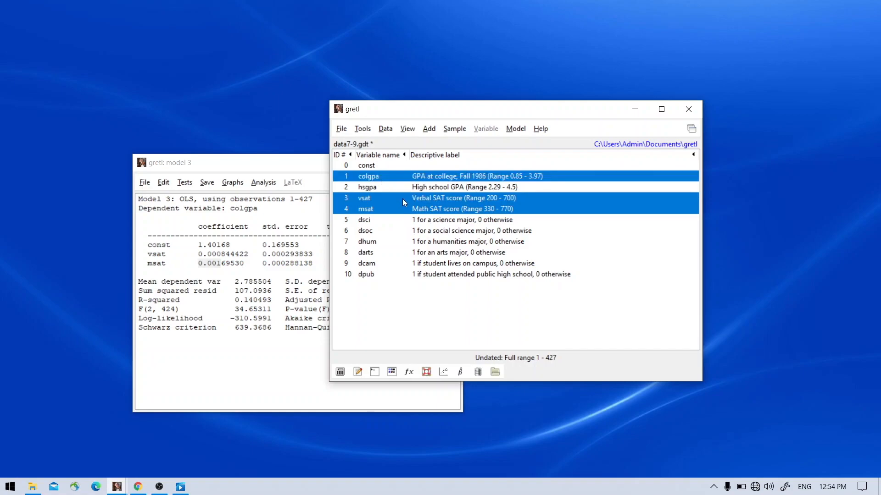
pyautogui.rightClick(412, 211)
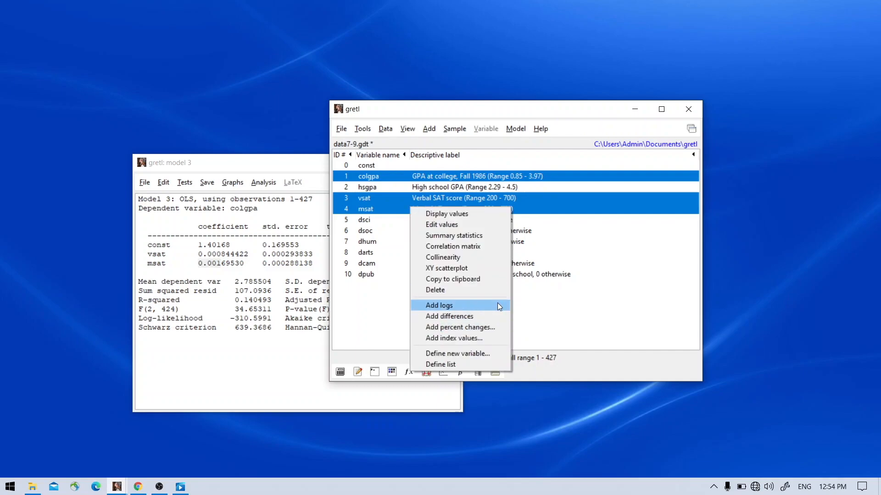
pyautogui.click(455, 103)
pyautogui.click(430, 130)
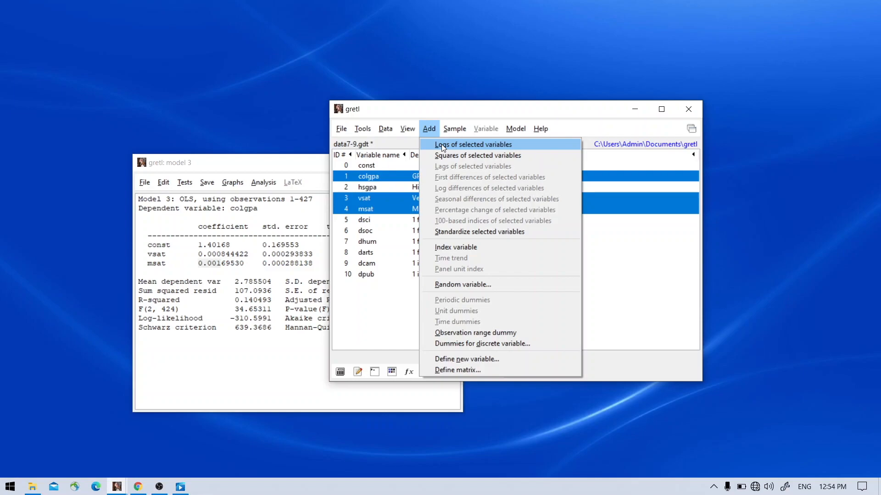
pyautogui.click(441, 144)
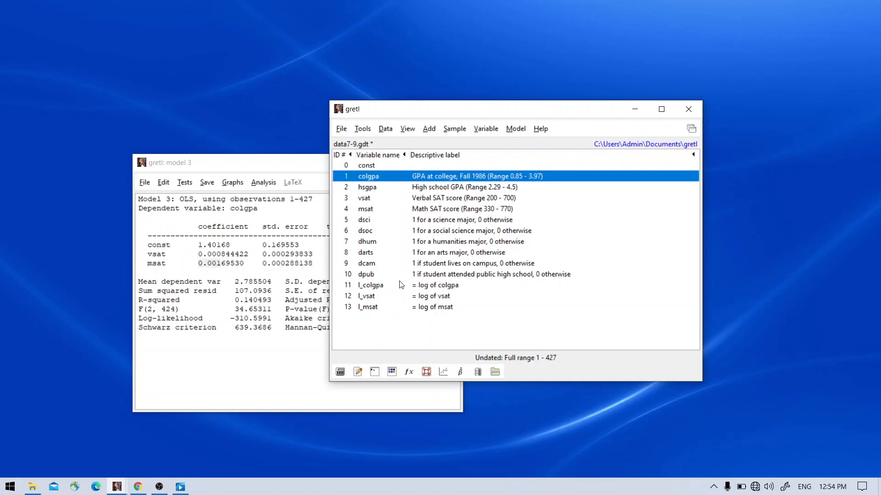
# Step: Minimize the model 3 results and start an ordinary least squares model with l_colgpa as the dependent variable
pyautogui.click(280, 183)
pyautogui.click(395, 163)
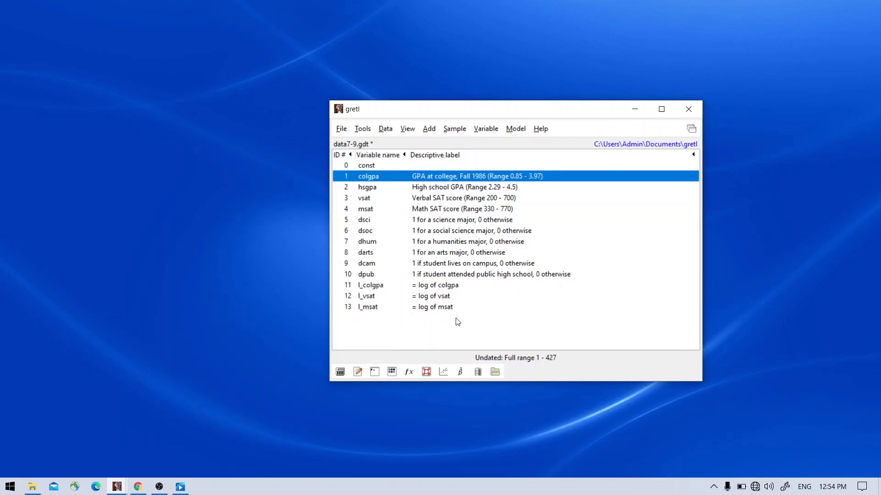
pyautogui.click(516, 128)
pyautogui.click(525, 144)
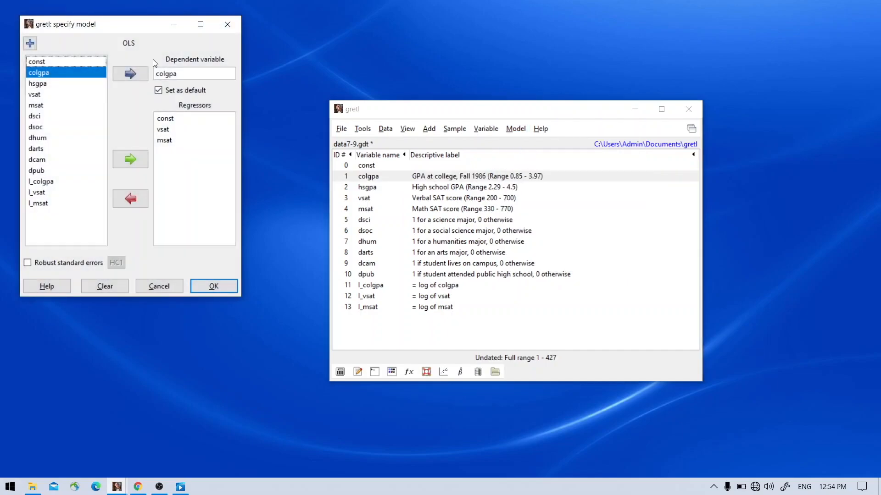
pyautogui.moveTo(142, 28); pyautogui.dragTo(310, 66)
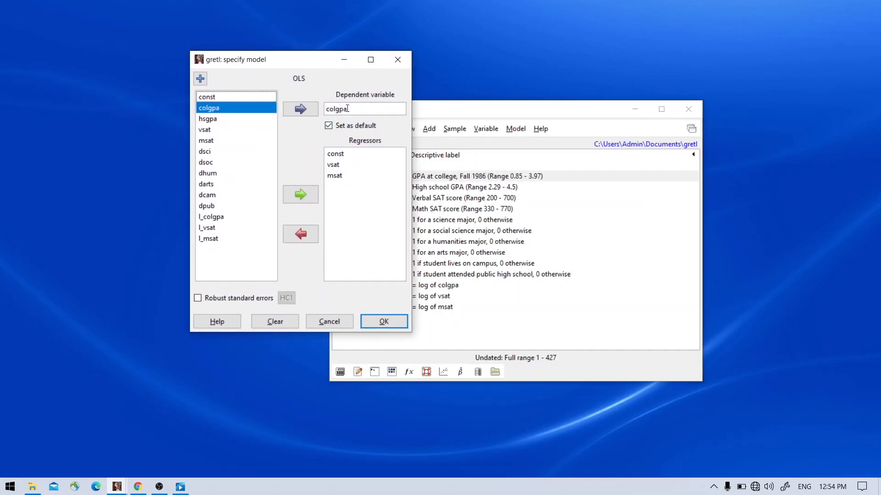
pyautogui.click(256, 215)
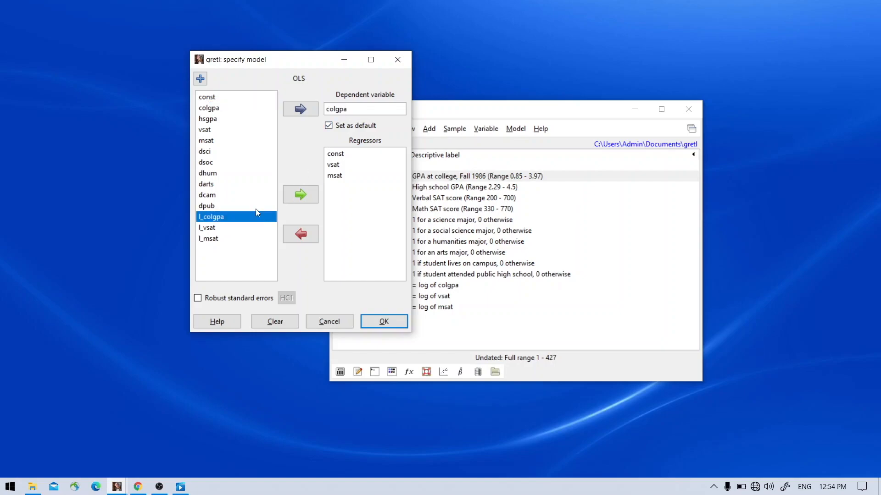
pyautogui.click(311, 110)
# Step: Replace the regressors vsat and msat with l_vsat and l_msat and estimate the log-log model
pyautogui.moveTo(346, 165); pyautogui.dragTo(349, 174)
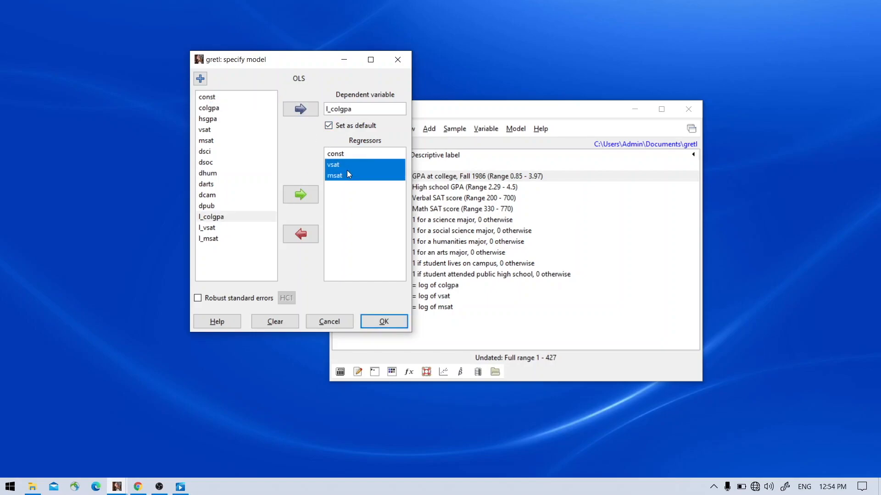
pyautogui.click(303, 234)
pyautogui.moveTo(234, 228); pyautogui.dragTo(238, 241)
pyautogui.click(296, 195)
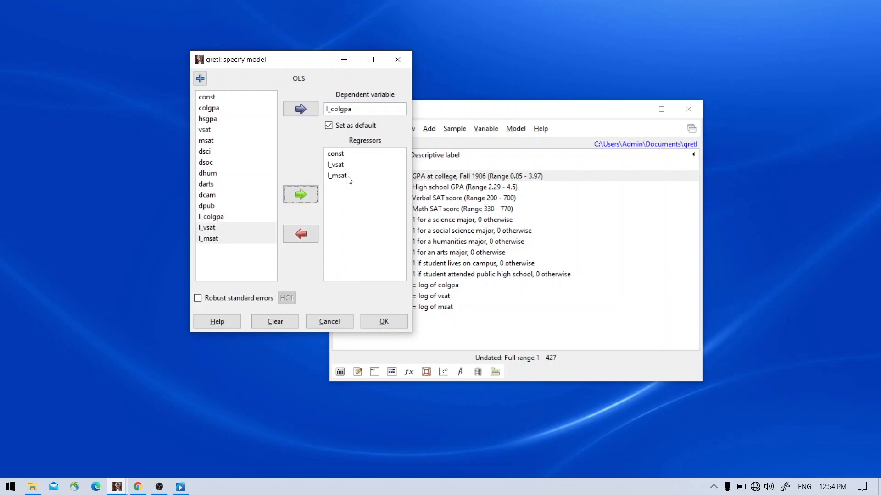
pyautogui.click(385, 323)
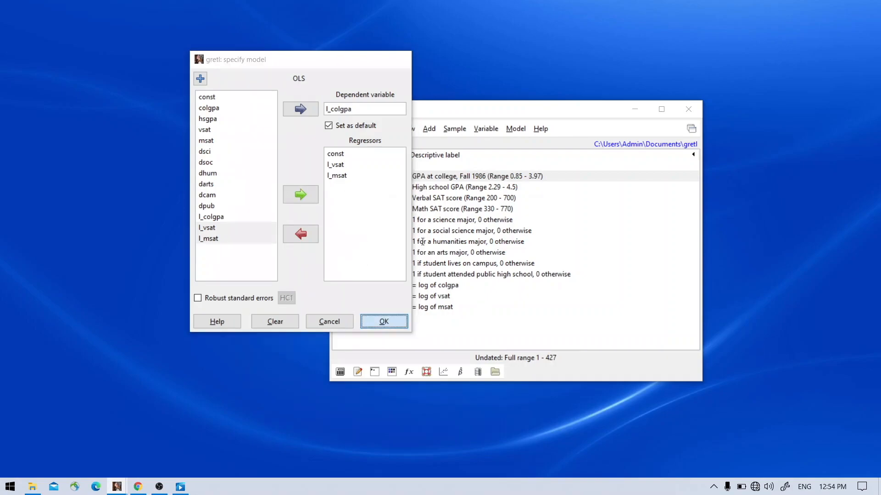
# Step: Examine the l_vsat and l_msat coefficients and the dependent variable l_colgpa in the model 4 output
pyautogui.moveTo(424, 205); pyautogui.dragTo(415, 126)
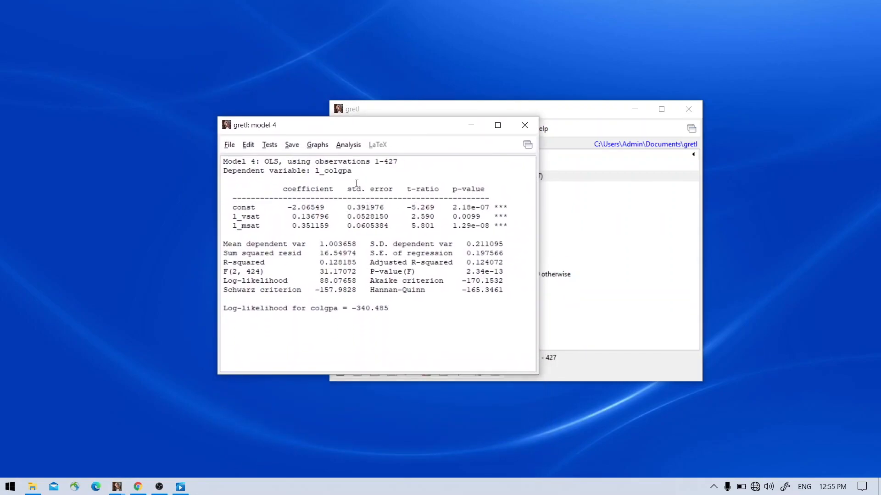
pyautogui.moveTo(292, 218); pyautogui.dragTo(310, 226)
pyautogui.doubleClick(251, 219)
pyautogui.moveTo(293, 217); pyautogui.dragTo(311, 218)
pyautogui.moveTo(242, 226); pyautogui.dragTo(310, 228)
pyautogui.moveTo(242, 217); pyautogui.dragTo(250, 225)
pyautogui.moveTo(323, 173); pyautogui.dragTo(351, 173)
pyautogui.moveTo(301, 217); pyautogui.dragTo(310, 217)
pyautogui.moveTo(301, 226); pyautogui.dragTo(311, 226)
pyautogui.moveTo(351, 126); pyautogui.dragTo(338, 117)
pyautogui.click(372, 266)
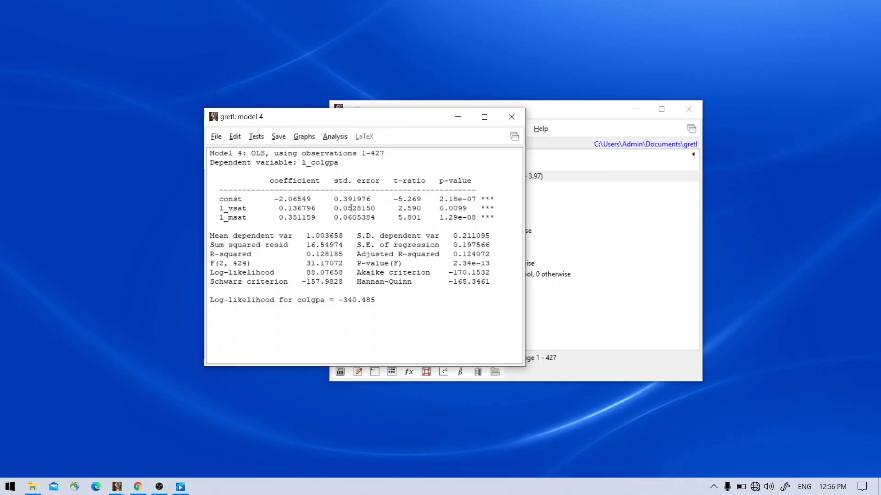
# Step: Plot model 4's fitted and actual values against l_vsat and l_msat in 3D, resize the graph window and close it
pyautogui.click(308, 137)
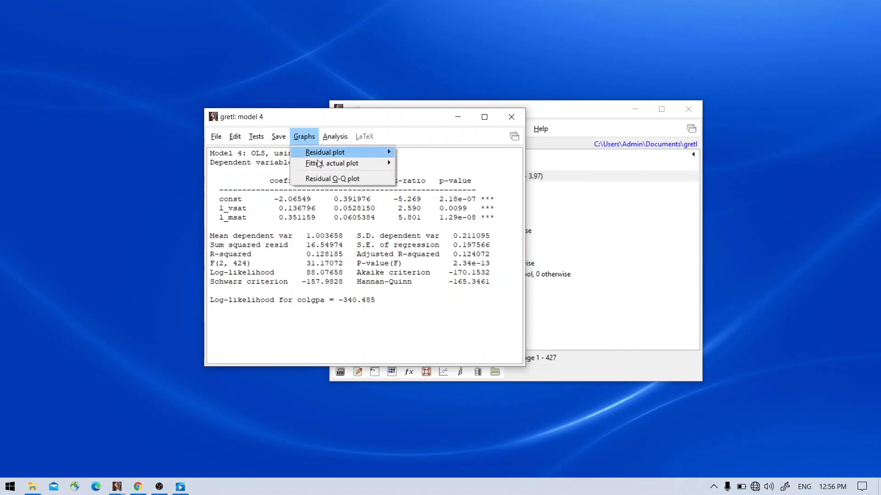
pyautogui.moveTo(321, 167)
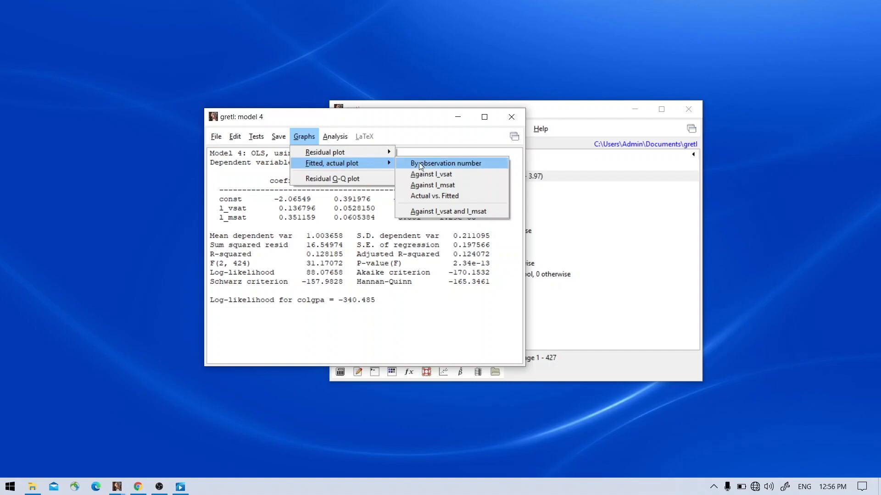
pyautogui.click(490, 212)
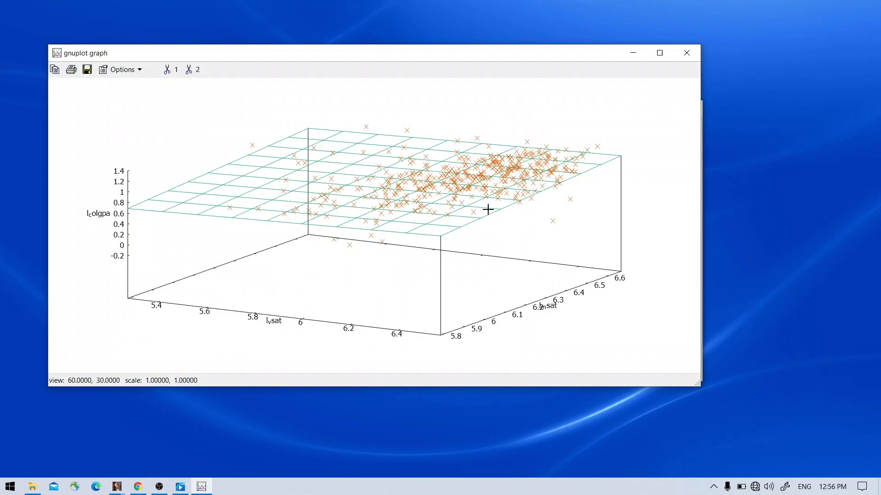
pyautogui.moveTo(700, 387); pyautogui.dragTo(647, 453)
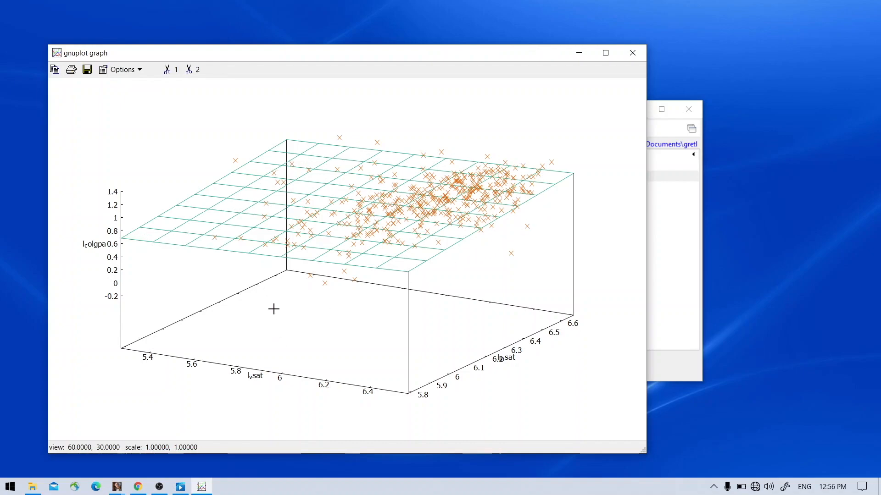
pyautogui.press('q')
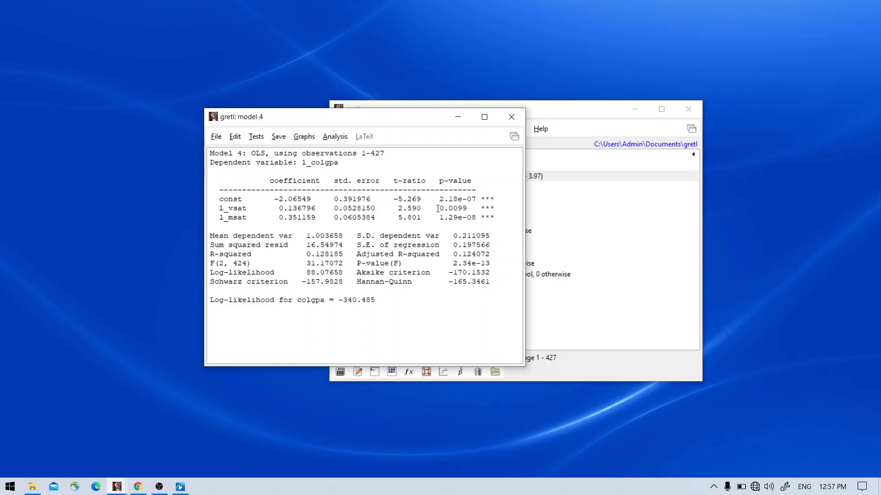
# Step: Examine the t-ratios, significance stars, coefficients and standard errors of l_vsat and l_msat in the model 4 output
pyautogui.moveTo(398, 209); pyautogui.dragTo(418, 217)
pyautogui.moveTo(480, 208)
pyautogui.mouseDown()
pyautogui.moveTo(495, 209)
pyautogui.moveTo(494, 217)
pyautogui.mouseUp()
pyautogui.moveTo(288, 219); pyautogui.dragTo(297, 209)
pyautogui.moveTo(356, 218); pyautogui.dragTo(361, 218)
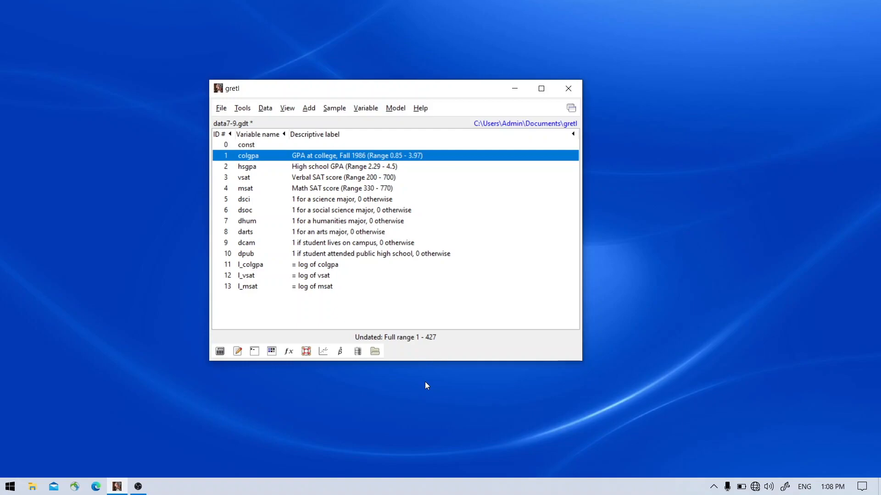
# Step: Review the major dummy variables dsci, dsoc and dhum in the variable list
pyautogui.click(348, 202)
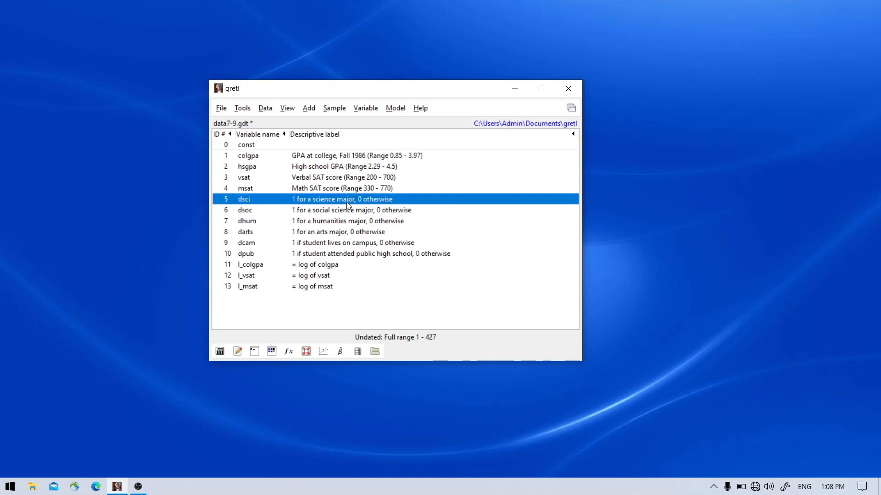
pyautogui.click(350, 212)
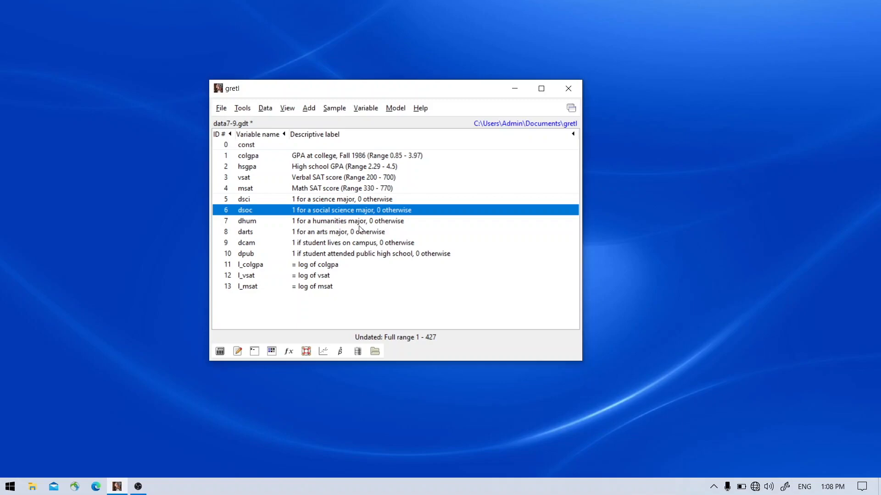
pyautogui.click(361, 223)
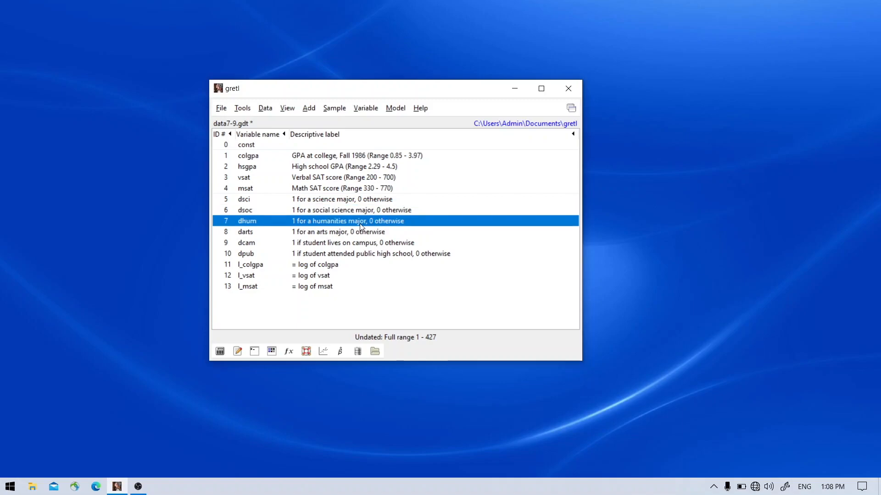
# Step: Display the values of colgpa through dsci together, compare science-major rows with the other rows, and minimize the data window
pyautogui.moveTo(350, 162); pyautogui.dragTo(355, 202)
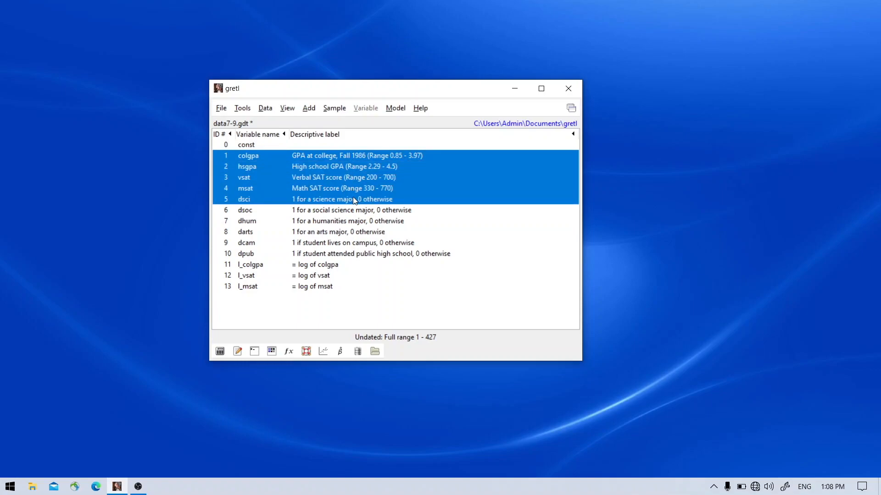
pyautogui.press('Return')
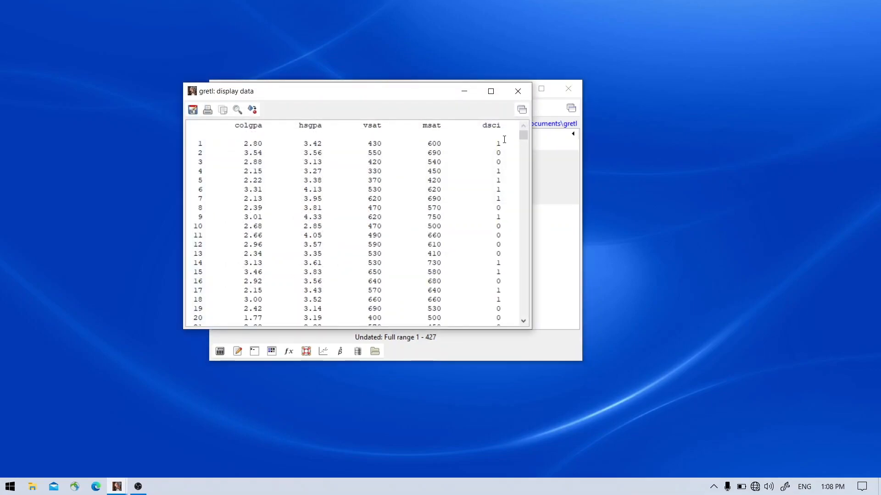
pyautogui.doubleClick(498, 144)
pyautogui.moveTo(443, 143); pyautogui.dragTo(245, 146)
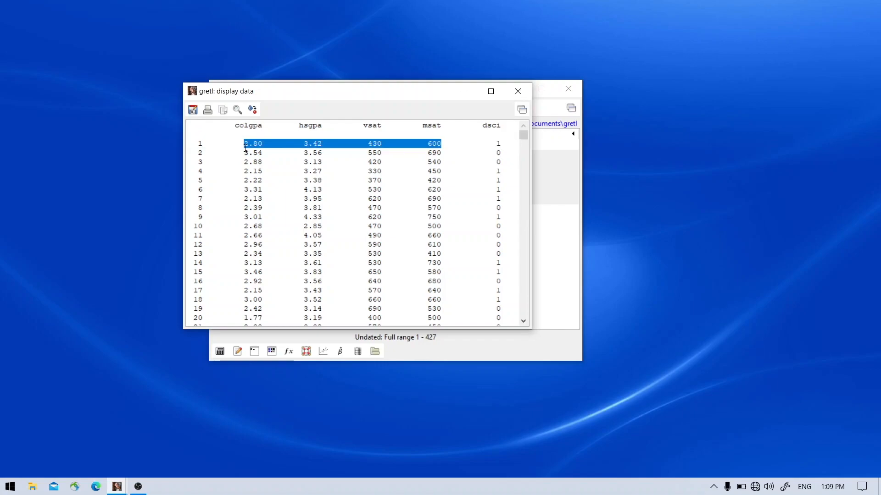
pyautogui.doubleClick(498, 153)
pyautogui.moveTo(505, 160); pyautogui.dragTo(188, 159)
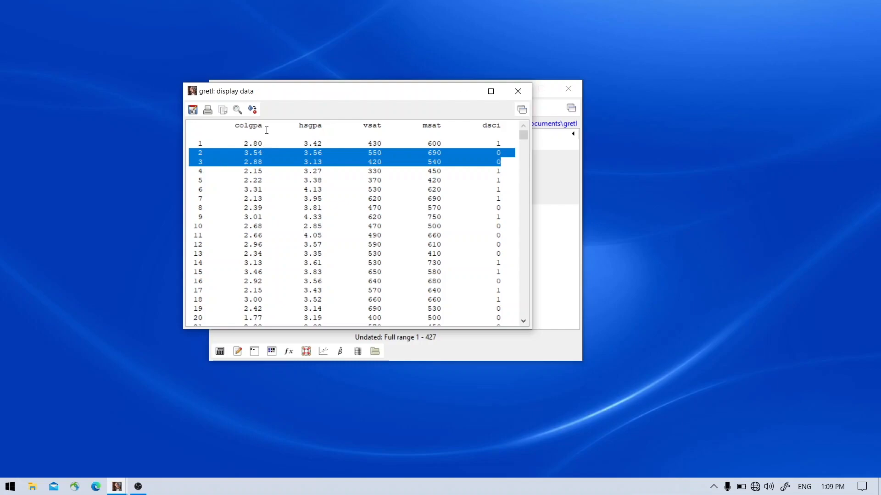
pyautogui.click(498, 145)
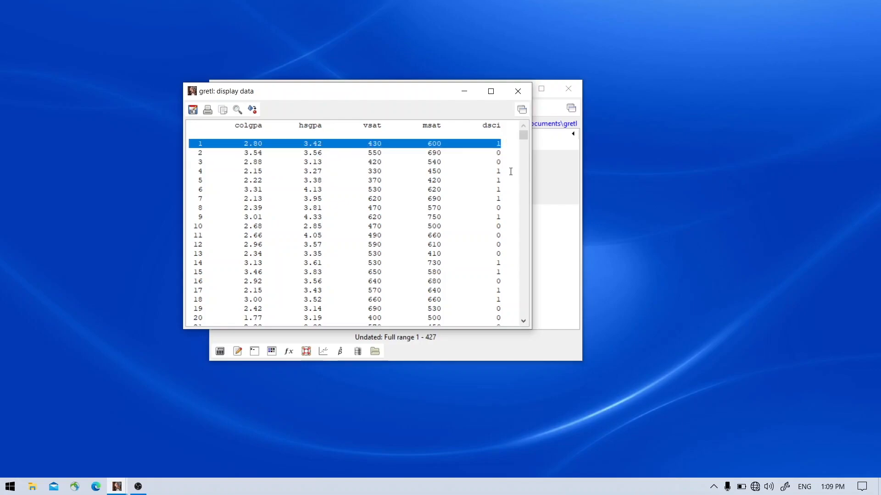
pyautogui.moveTo(503, 195); pyautogui.dragTo(190, 169)
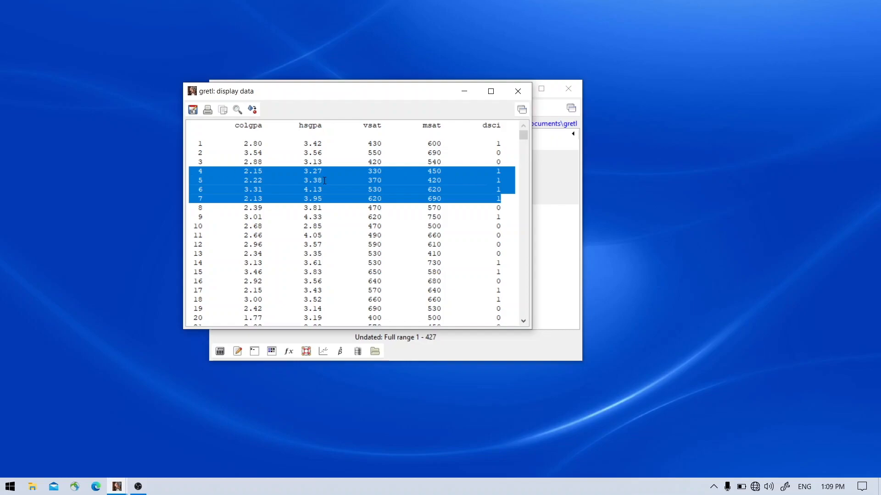
pyautogui.moveTo(457, 90); pyautogui.dragTo(400, 71)
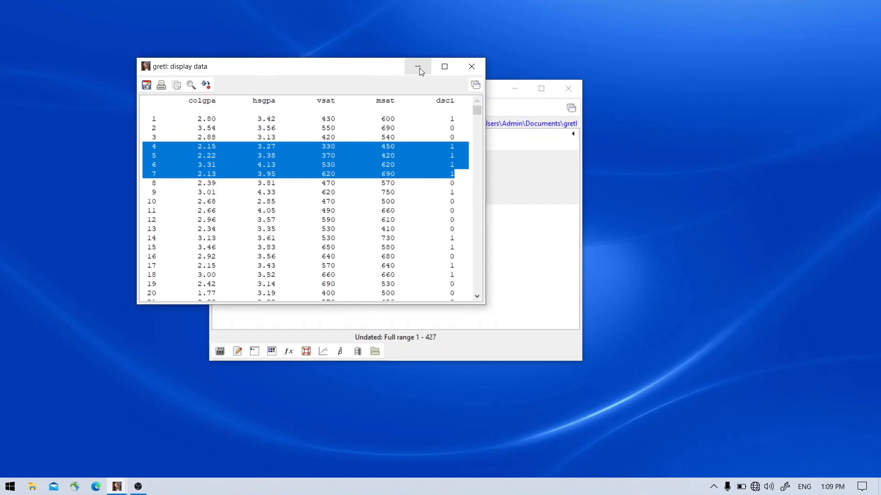
pyautogui.click(418, 70)
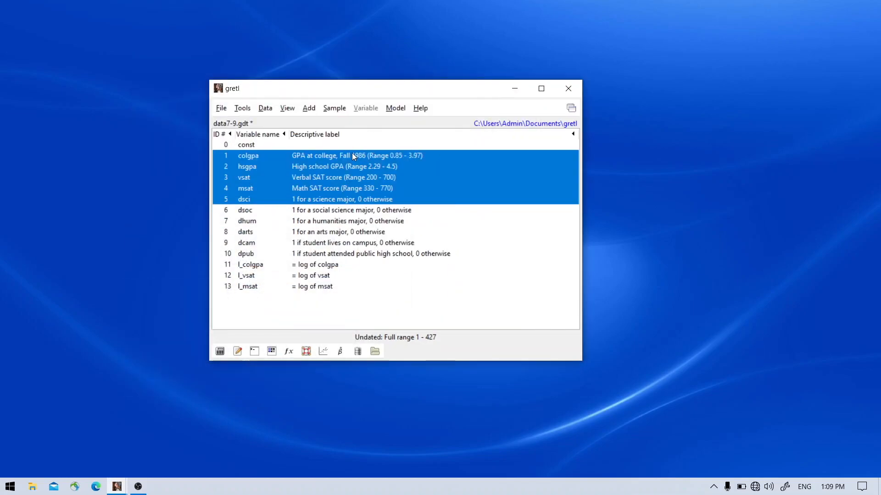
# Step: Define a new variable with the formula scXcolgpa = dsci*colgpa
pyautogui.click(330, 242)
pyautogui.click(309, 109)
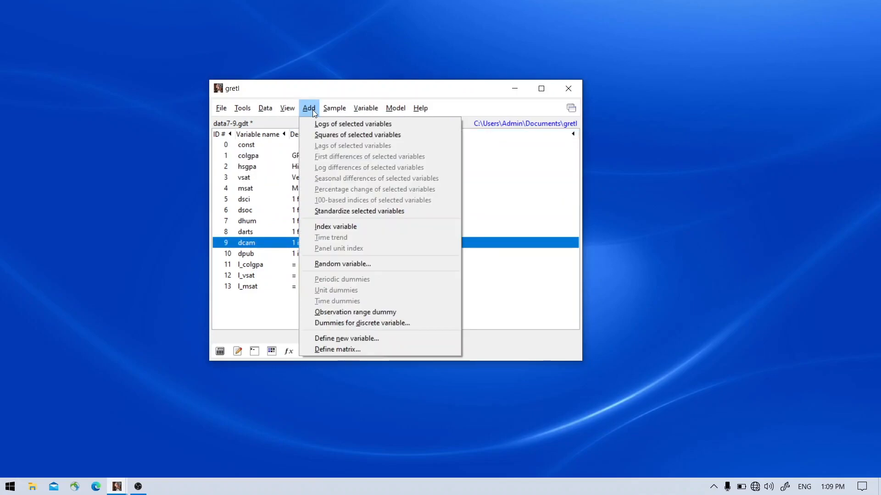
pyautogui.click(379, 337)
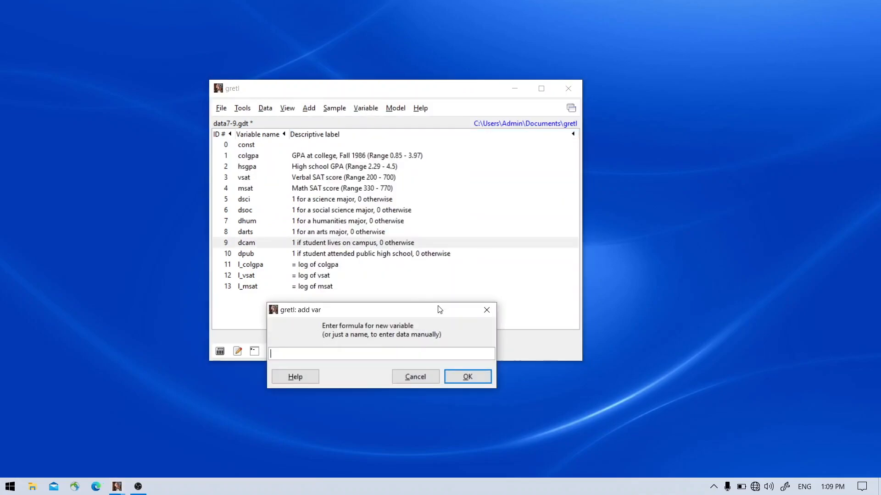
pyautogui.write('scXcolgpa = dsci*')
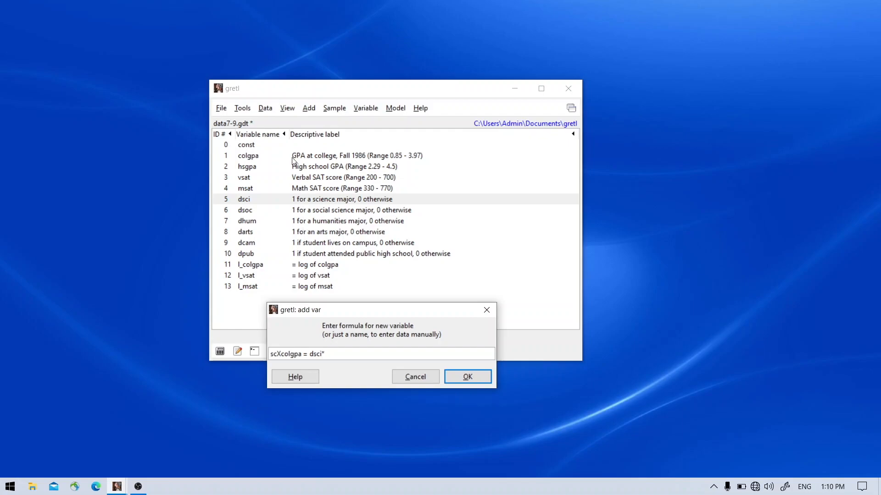
pyautogui.write('colgpa')
pyautogui.press('Return')
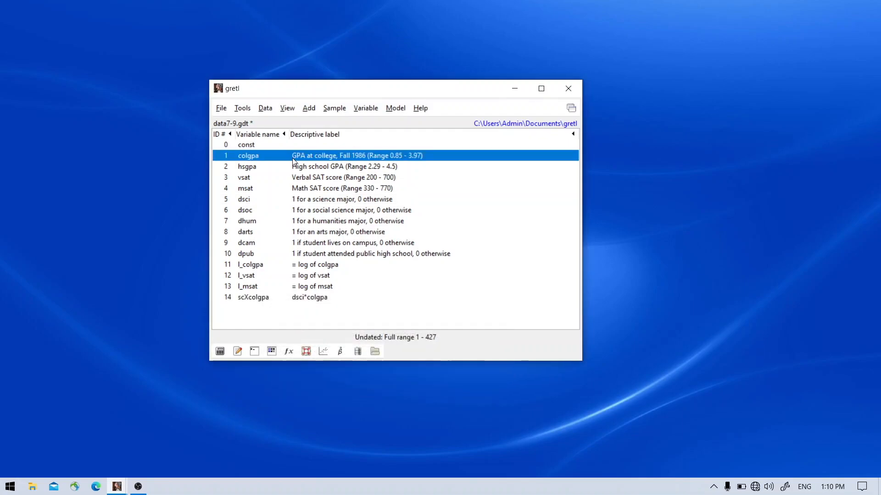
# Step: Display the scXcolgpa values, inspect the first three observations, and close the window
pyautogui.doubleClick(307, 297)
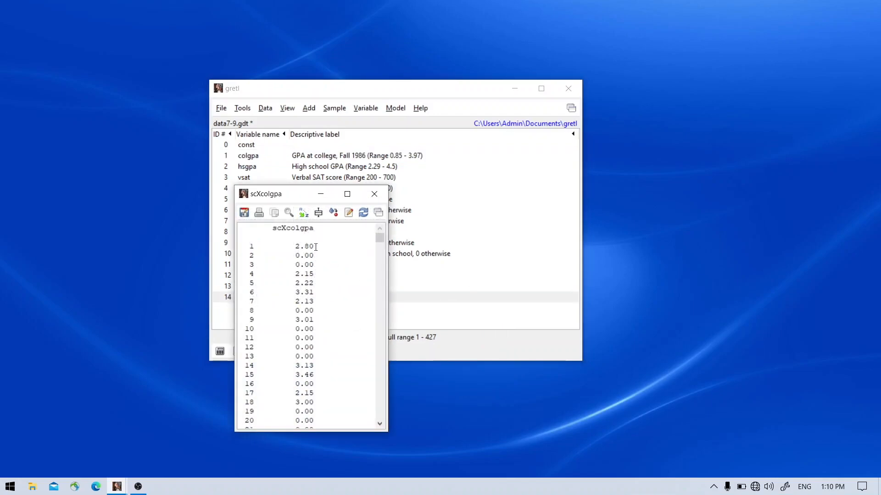
pyautogui.moveTo(314, 246); pyautogui.dragTo(248, 250)
pyautogui.moveTo(315, 265); pyautogui.dragTo(241, 256)
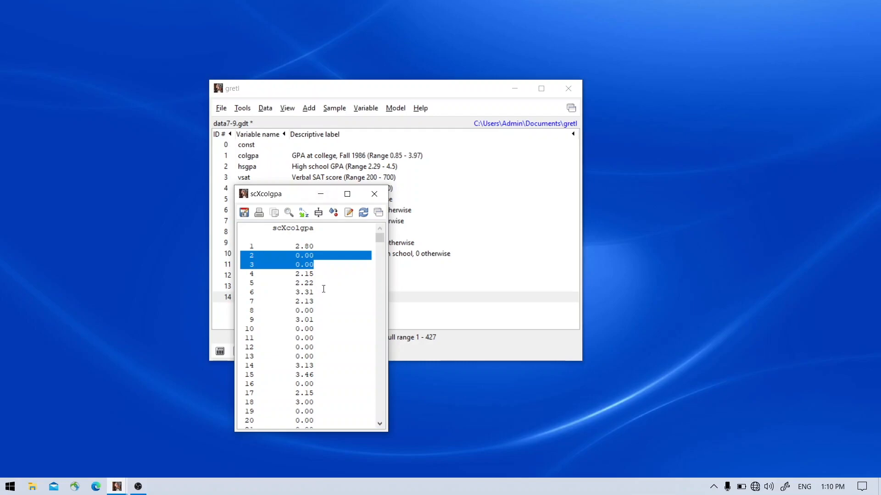
pyautogui.click(375, 193)
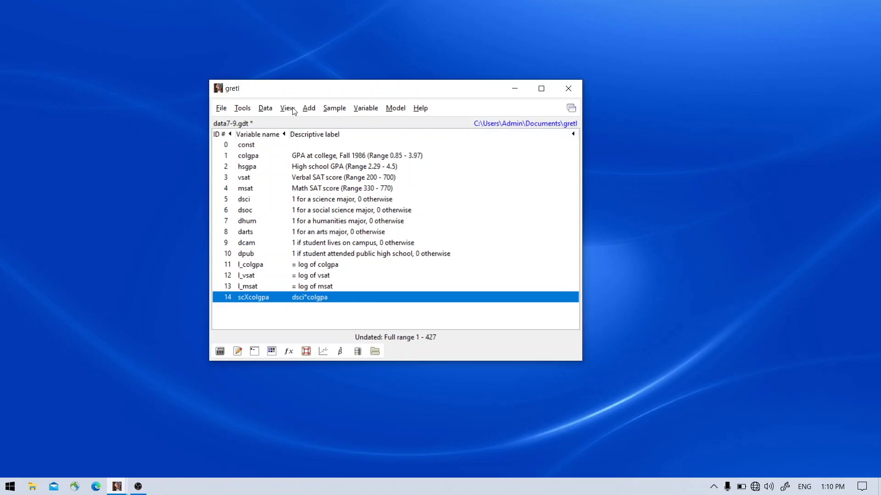
# Step: Set 0 as the missing value code and check how the zero entries in scXcolgpa are treated
pyautogui.click(265, 109)
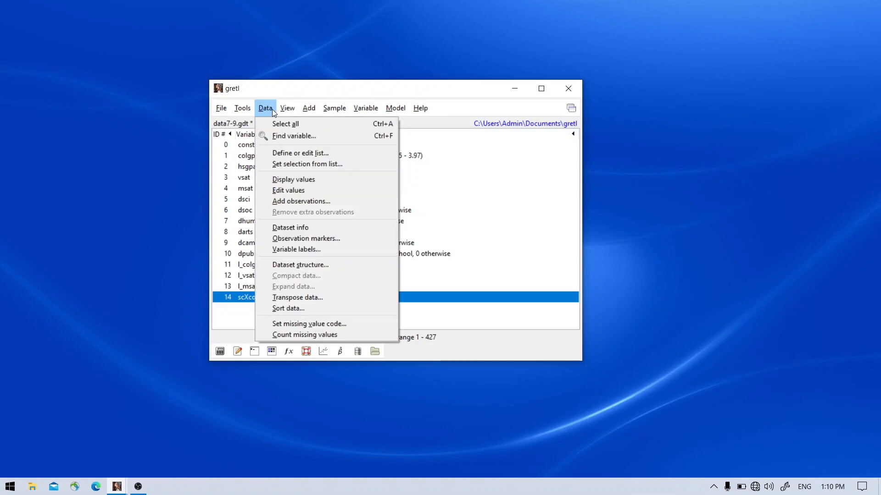
pyautogui.click(362, 324)
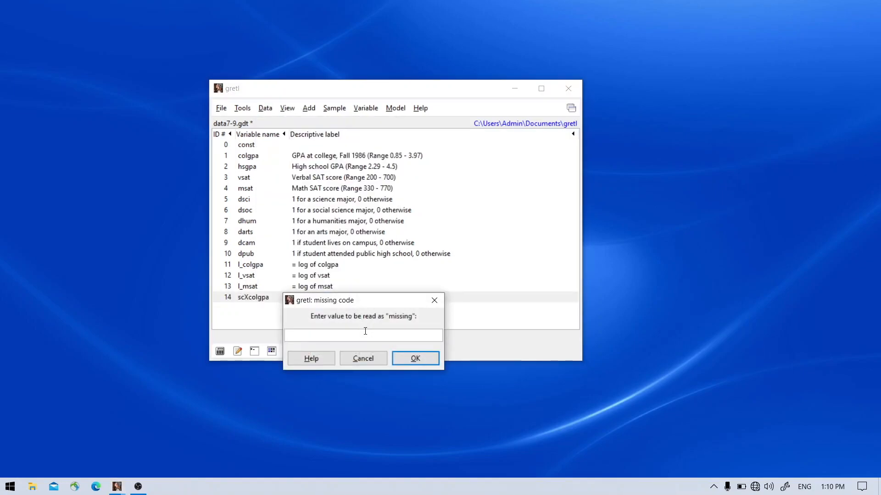
pyautogui.write('0')
pyautogui.click(413, 360)
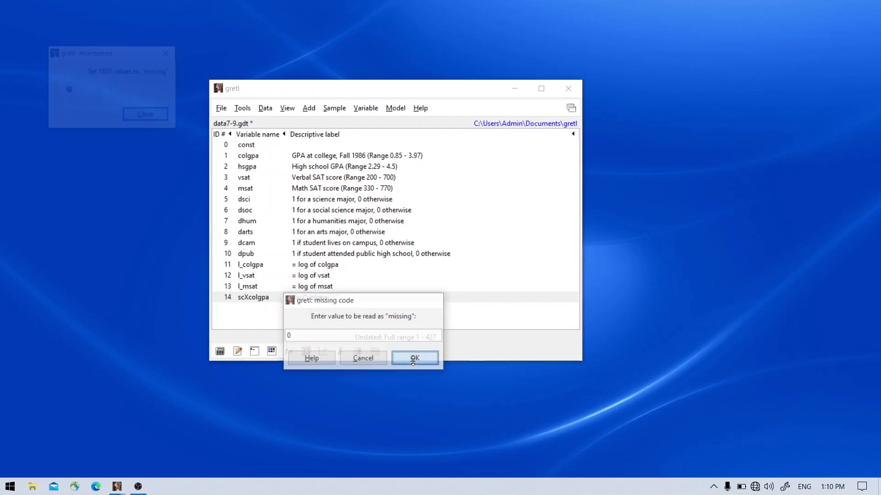
pyautogui.click(158, 120)
pyautogui.doubleClick(348, 297)
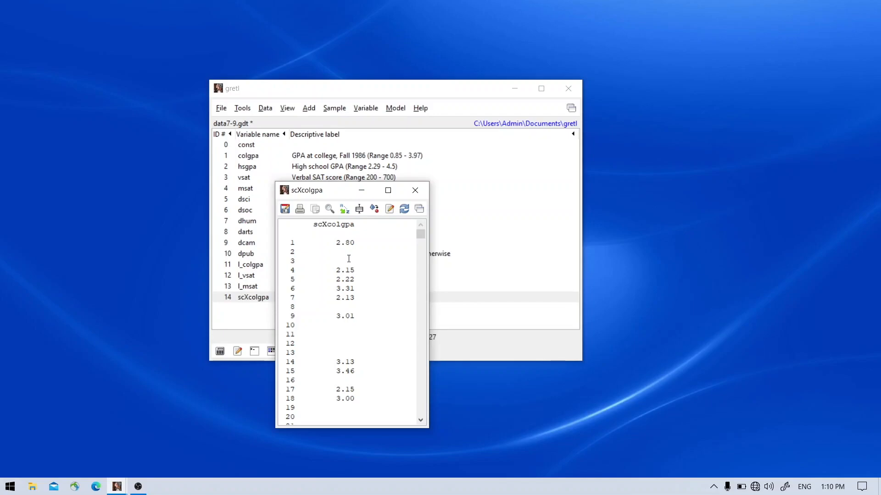
pyautogui.click(417, 191)
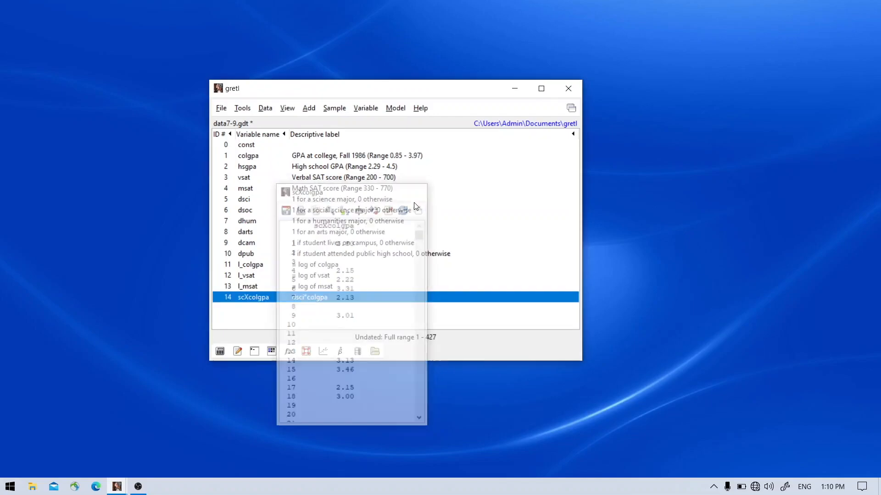
# Step: Show the summary statistics for scXcolgpa, examine the mean, and close the output
pyautogui.rightClick(364, 299)
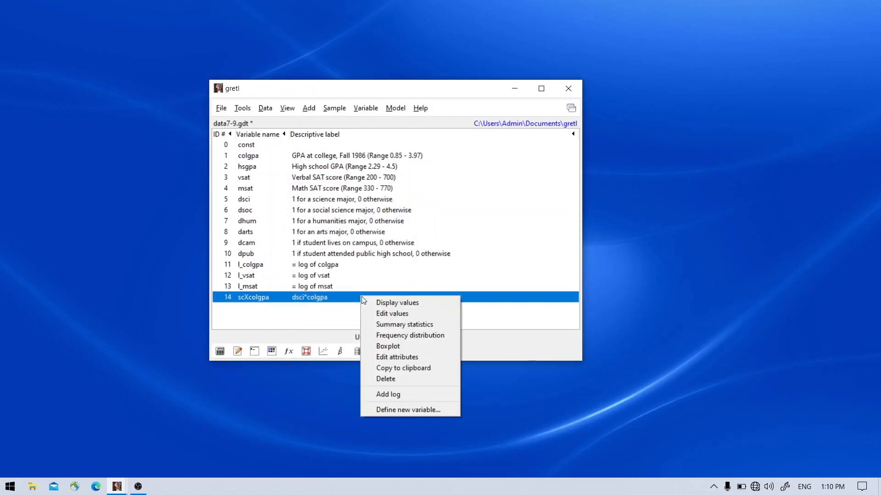
pyautogui.click(426, 323)
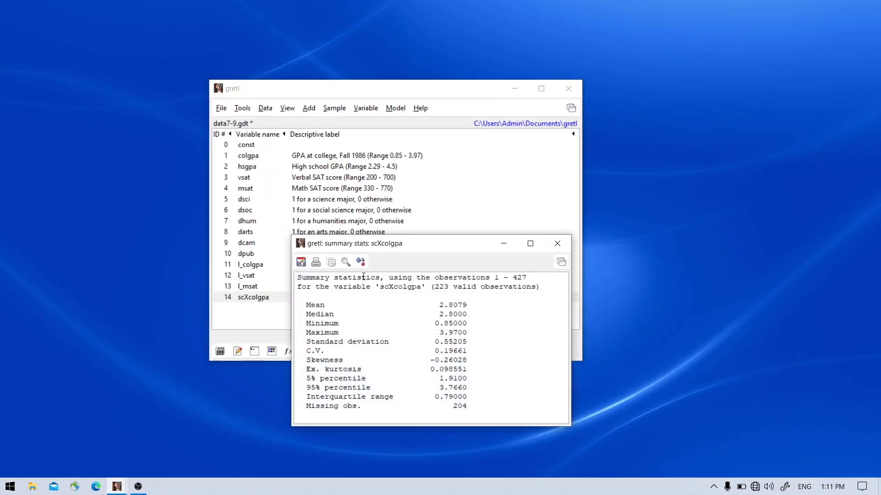
pyautogui.moveTo(467, 305); pyautogui.dragTo(438, 305)
pyautogui.click(558, 244)
# Step: Generate the frequency distribution of scXcolgpa with 15 bins, showing data only and including the plot
pyautogui.rightClick(350, 298)
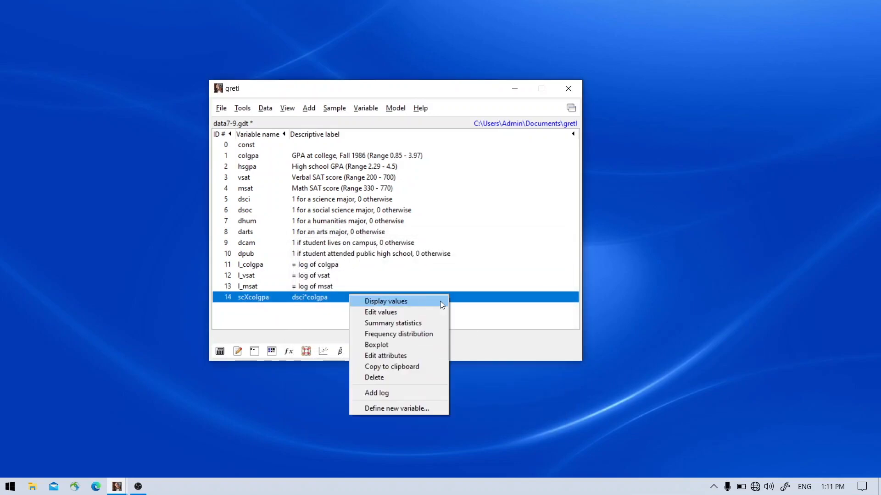
pyautogui.click(436, 334)
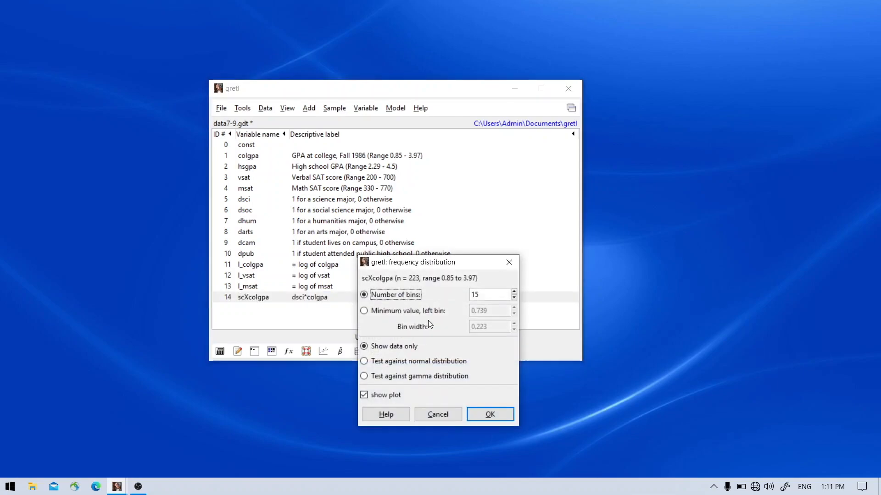
pyautogui.click(490, 418)
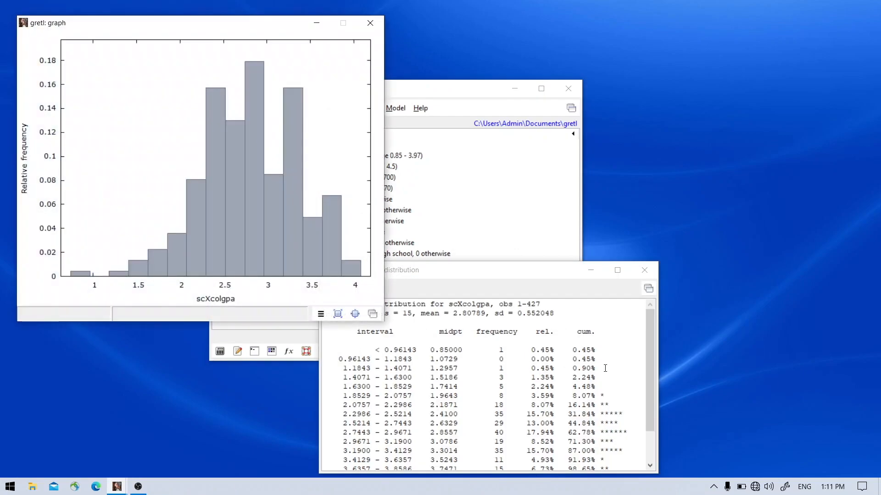